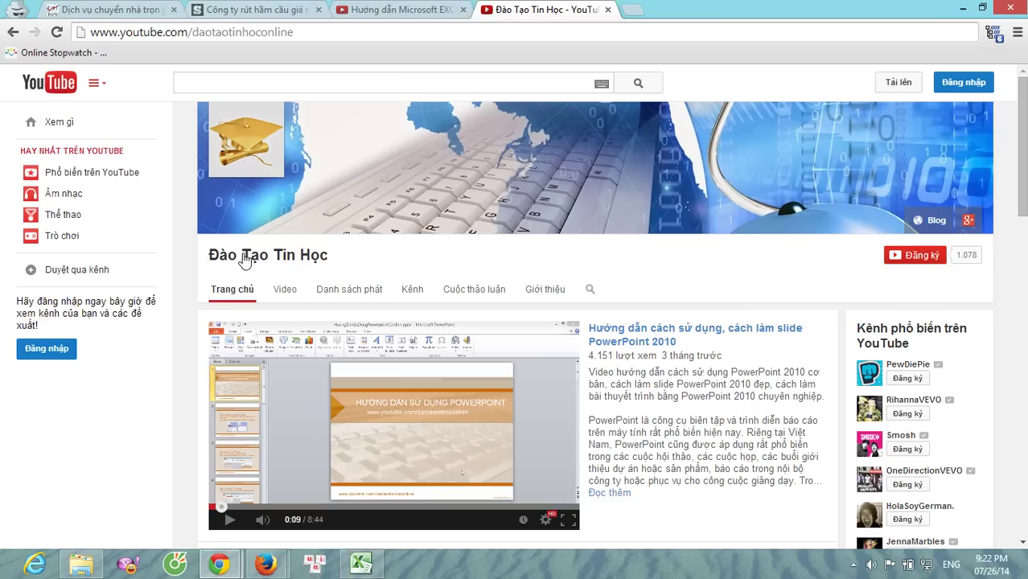
# - Highlight the Đào Tạo Tin Học channel name and URL, then scroll down through its playlists
pyautogui.moveTo(209, 256); pyautogui.dragTo(327, 257)
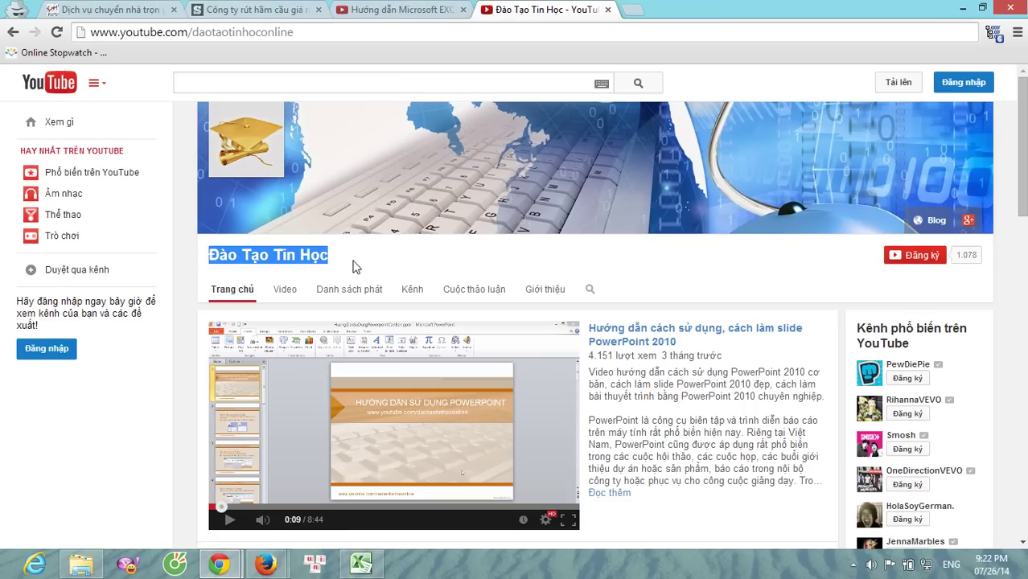
pyautogui.moveTo(312, 33); pyautogui.dragTo(123, 32)
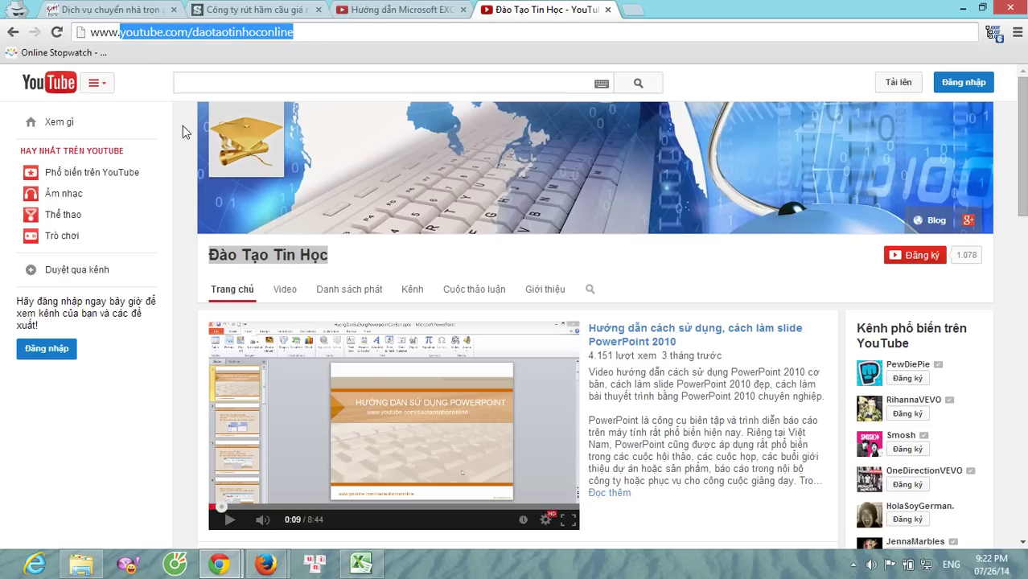
pyautogui.scroll(-1, 201, 273)
pyautogui.scroll(-2, 201, 277)
pyautogui.scroll(-1, 202, 279)
pyautogui.scroll(-2, 201, 279)
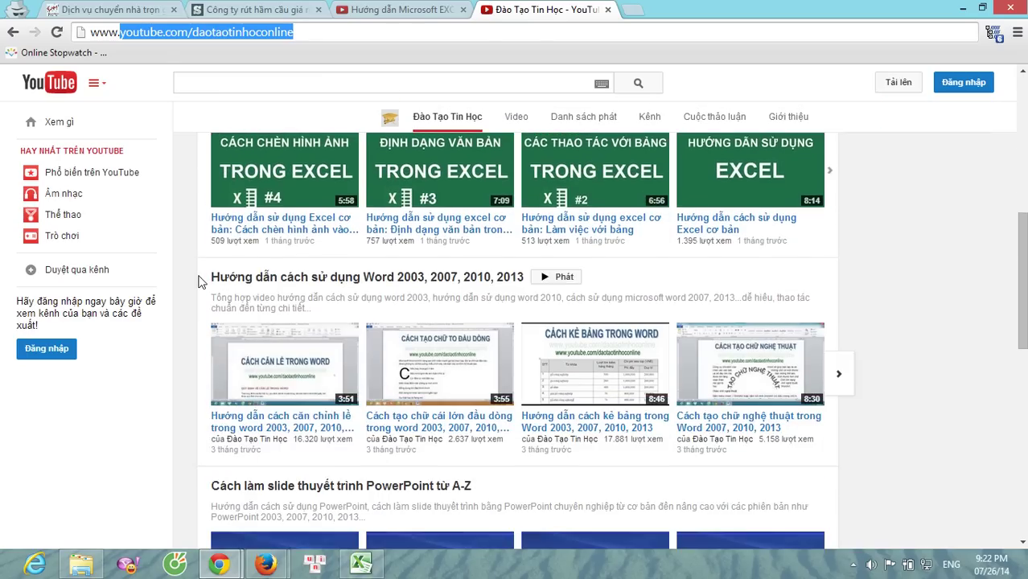
pyautogui.scroll(-3, 201, 279)
pyautogui.scroll(-2, 201, 279)
pyautogui.scroll(-2, 345, 319)
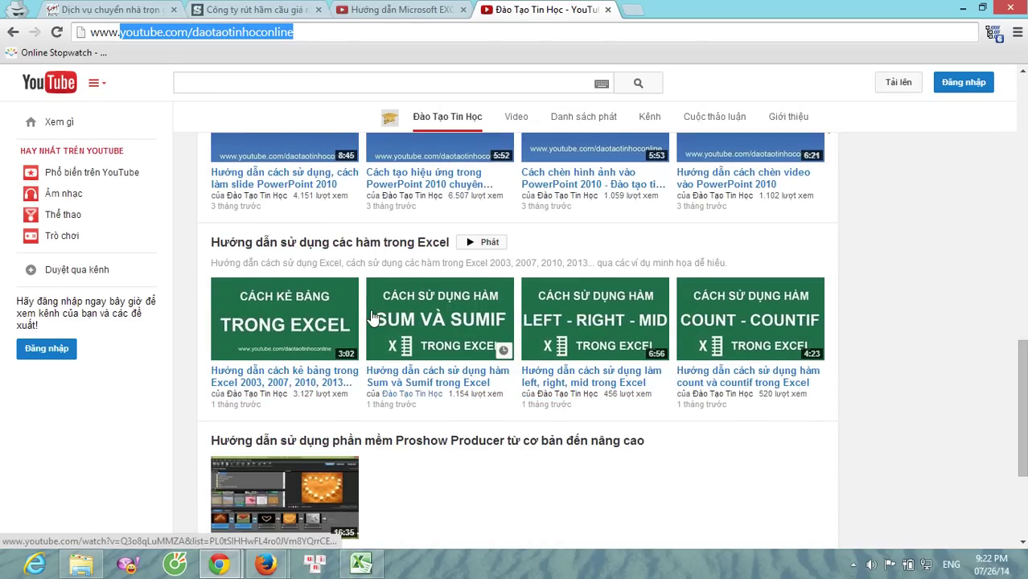
# - Scroll back up the channel page and bring the ChiTieu.xlsx workbook in Excel to the front
pyautogui.scroll(1, 885, 383)
pyautogui.moveTo(1025, 417); pyautogui.dragTo(1024, 202)
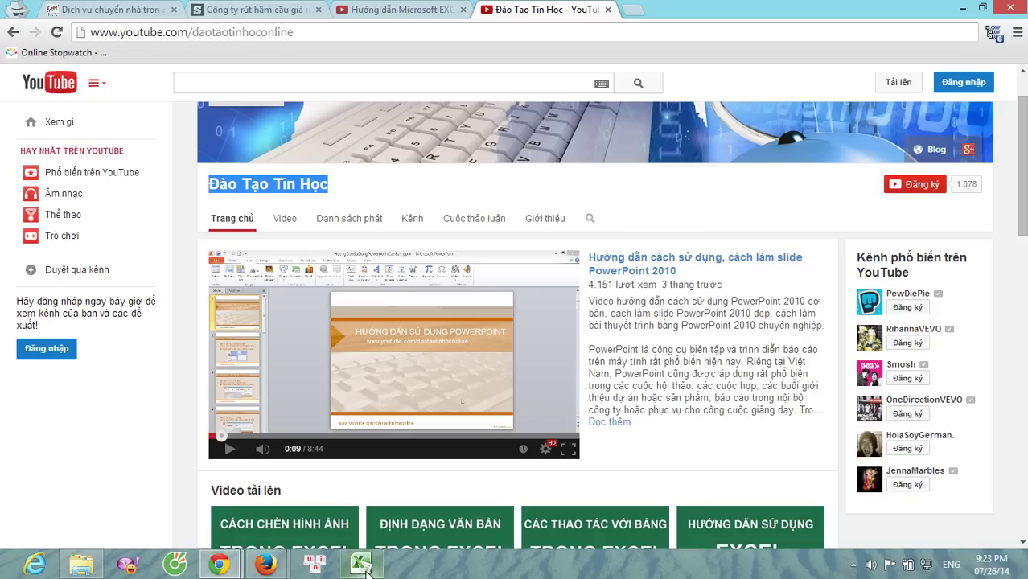
pyautogui.hotkey('alt', 'Tab')
# - Select the 800 room cost in C6 and apply bold and italic
pyautogui.click(571, 371)
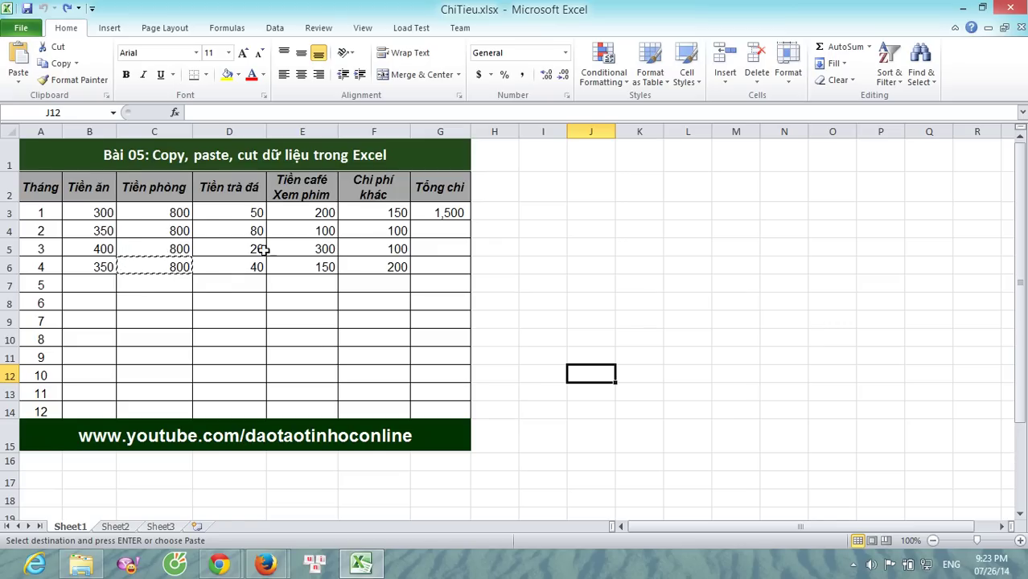
pyautogui.click(178, 264)
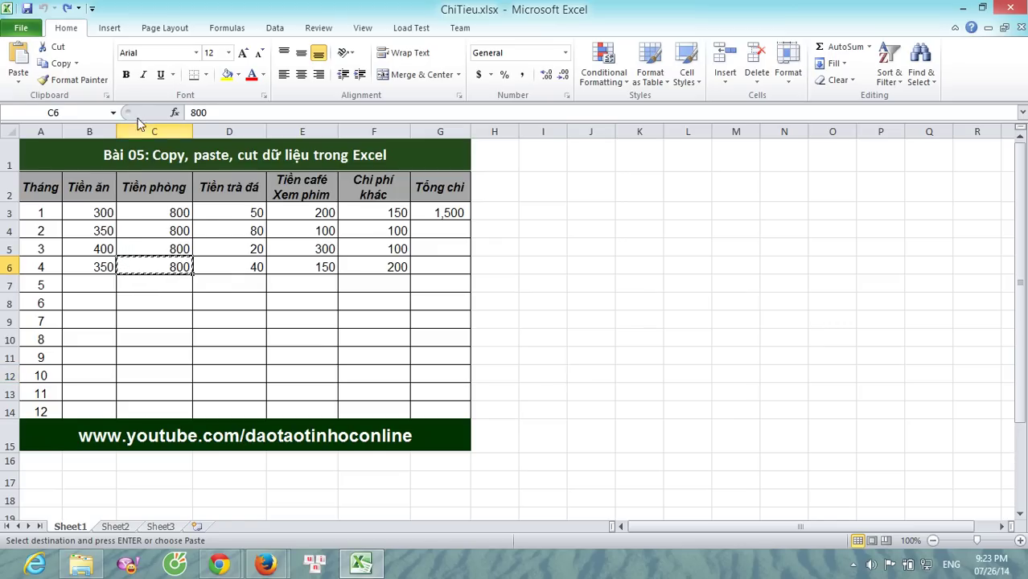
pyautogui.click(126, 74)
pyautogui.click(143, 74)
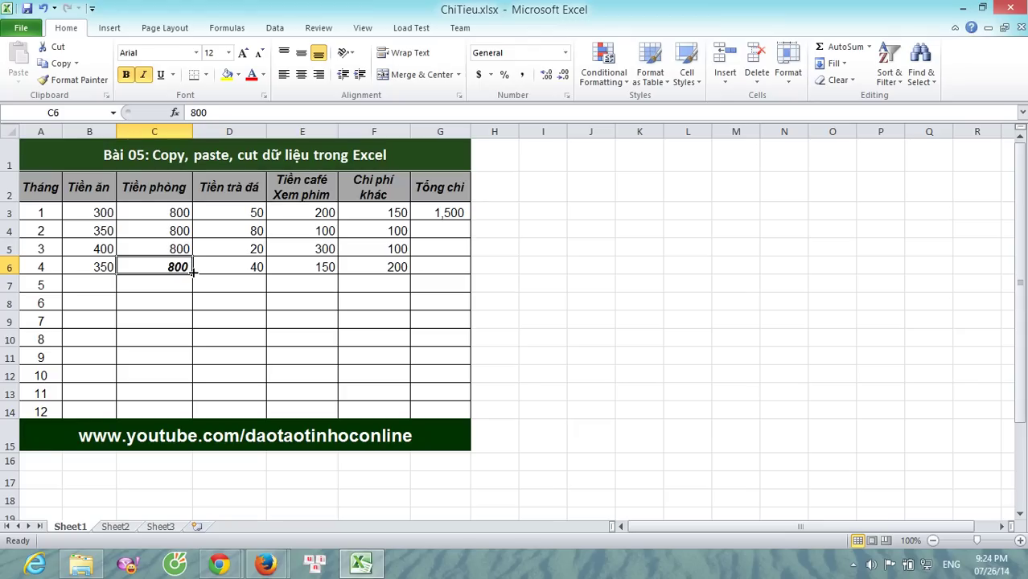
# - Fill 800 from C6 down to C14, then switch Auto Fill Options to Fill Without Formatting
pyautogui.moveTo(193, 272); pyautogui.dragTo(186, 413)
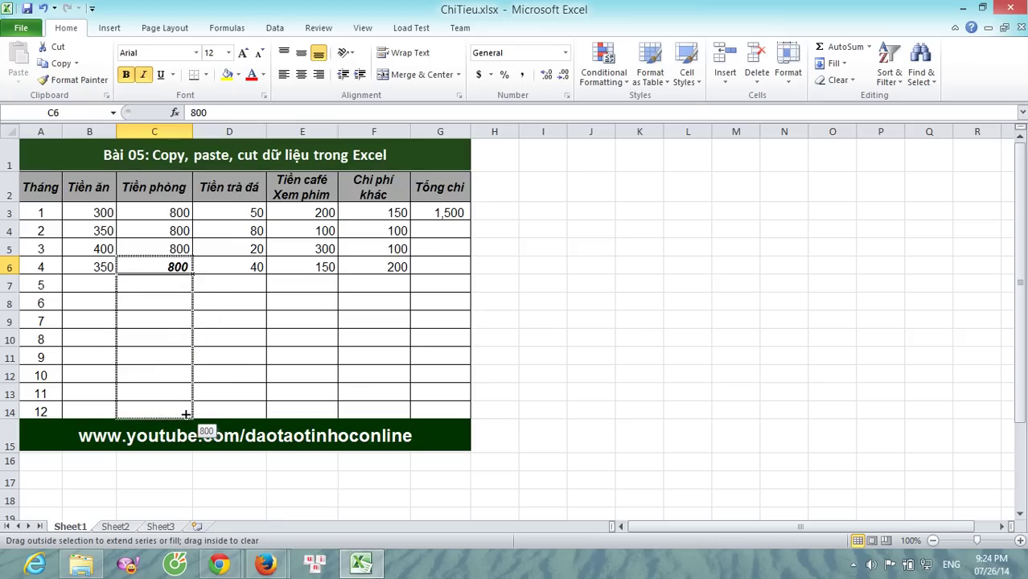
pyautogui.moveTo(185, 413); pyautogui.dragTo(185, 414)
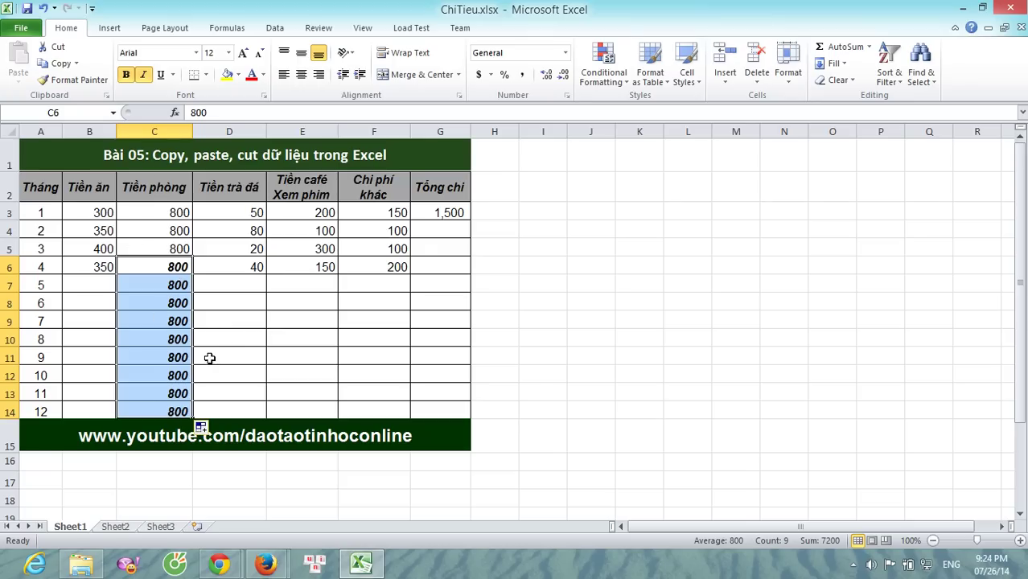
pyautogui.click(235, 337)
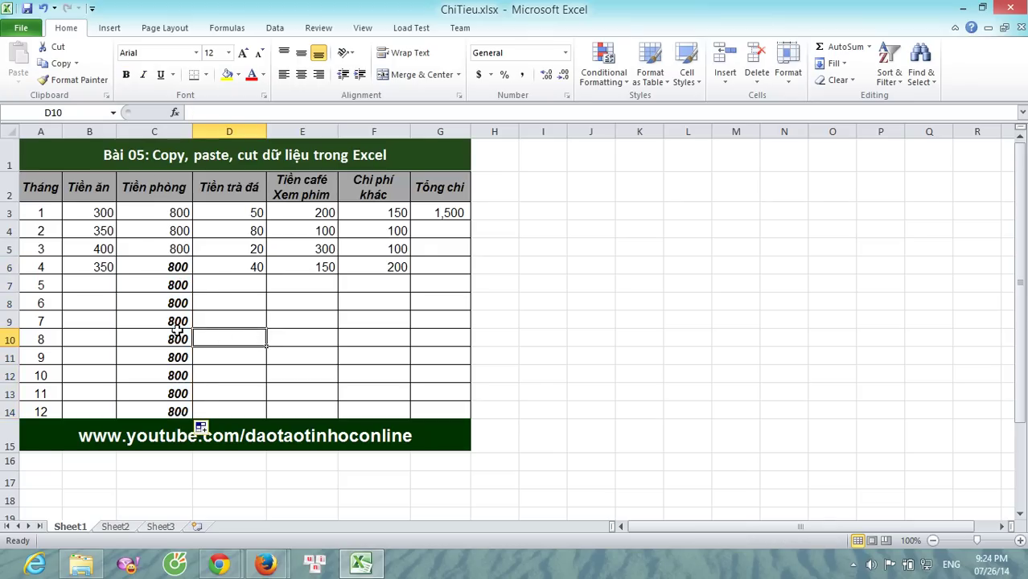
pyautogui.click(178, 281)
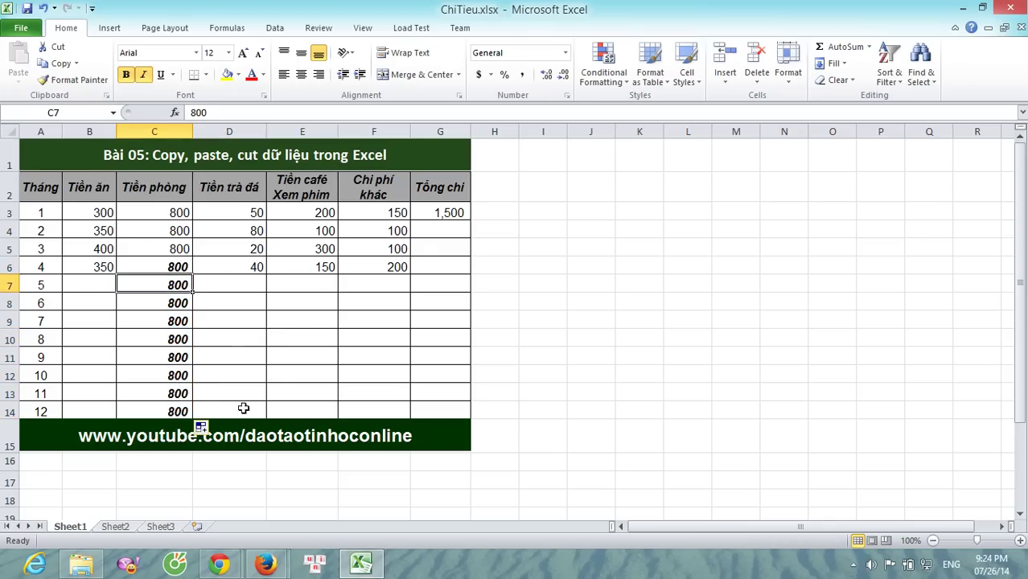
pyautogui.click(236, 326)
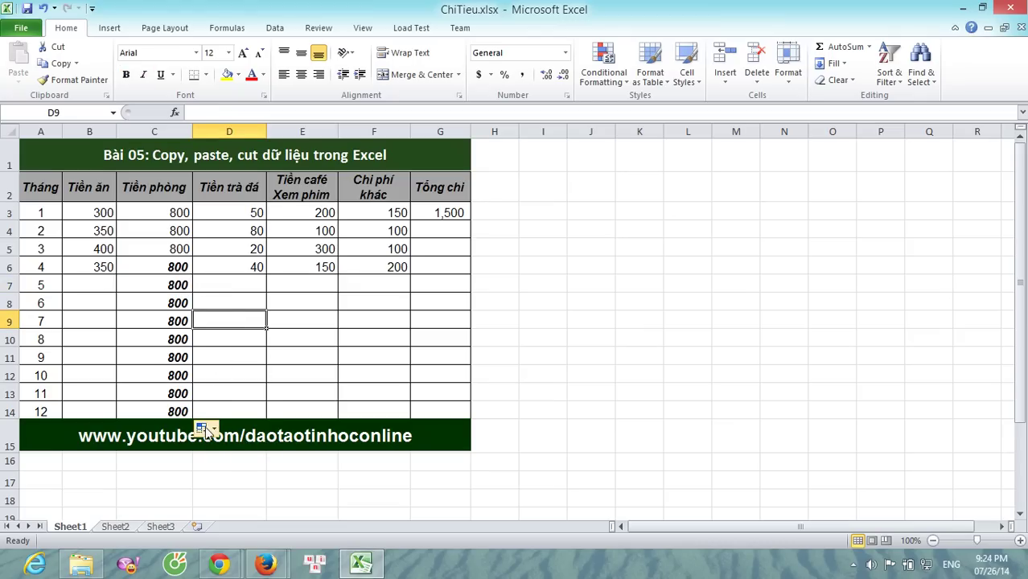
pyautogui.click(204, 428)
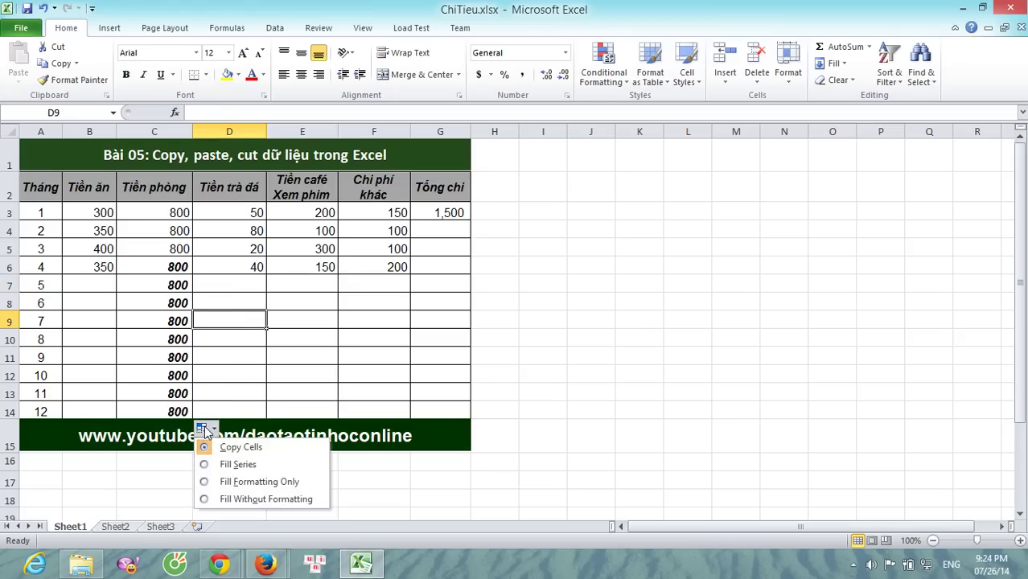
pyautogui.click(235, 499)
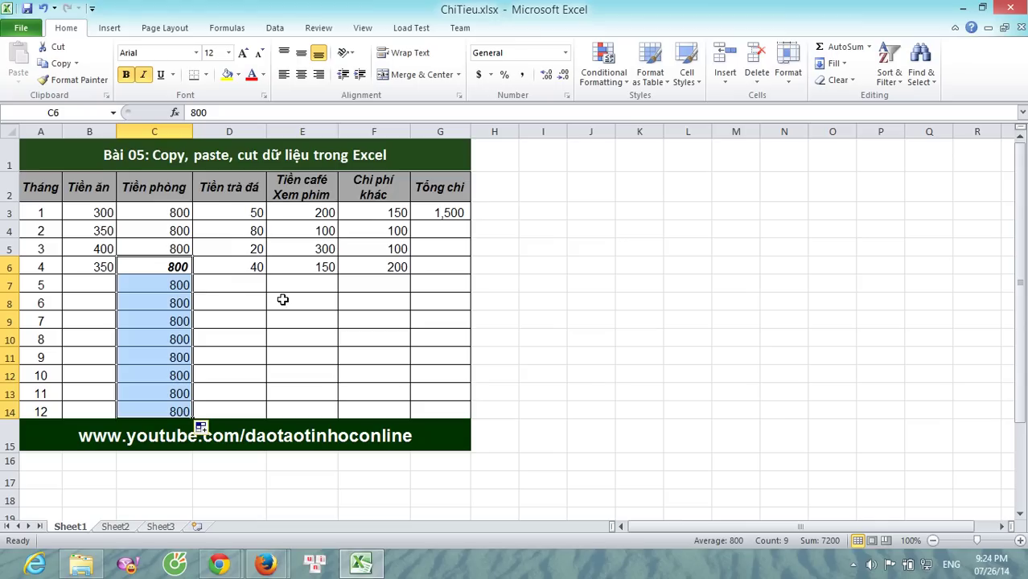
# - Undo the fill to empty C7–C14, then reapply bold and italic to C6's 800
pyautogui.hotkey('ctrl', 'z')
pyautogui.hotkey('ctrl', 'z')
pyautogui.hotkey('ctrl', 'c')
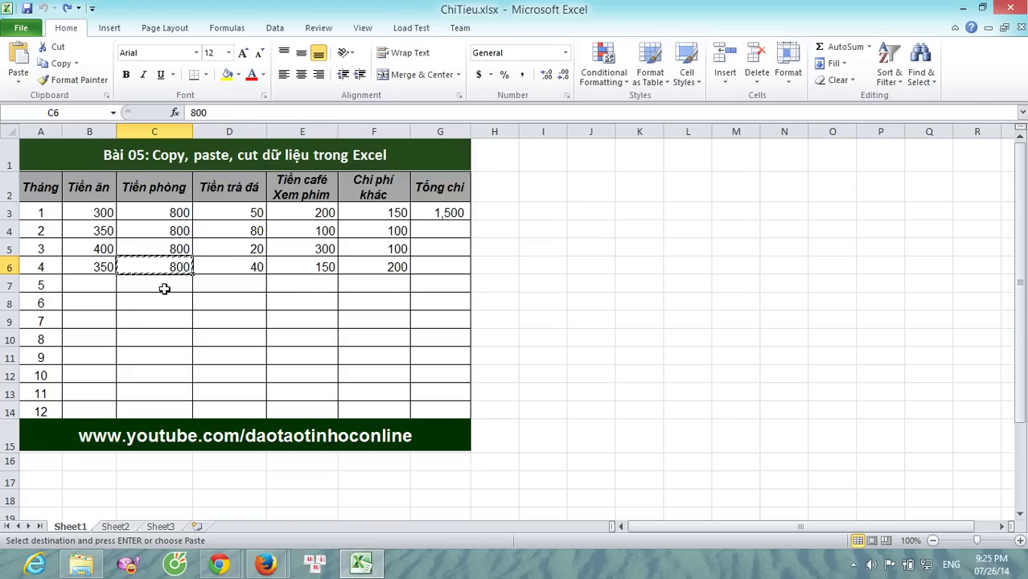
pyautogui.click(126, 74)
pyautogui.click(143, 75)
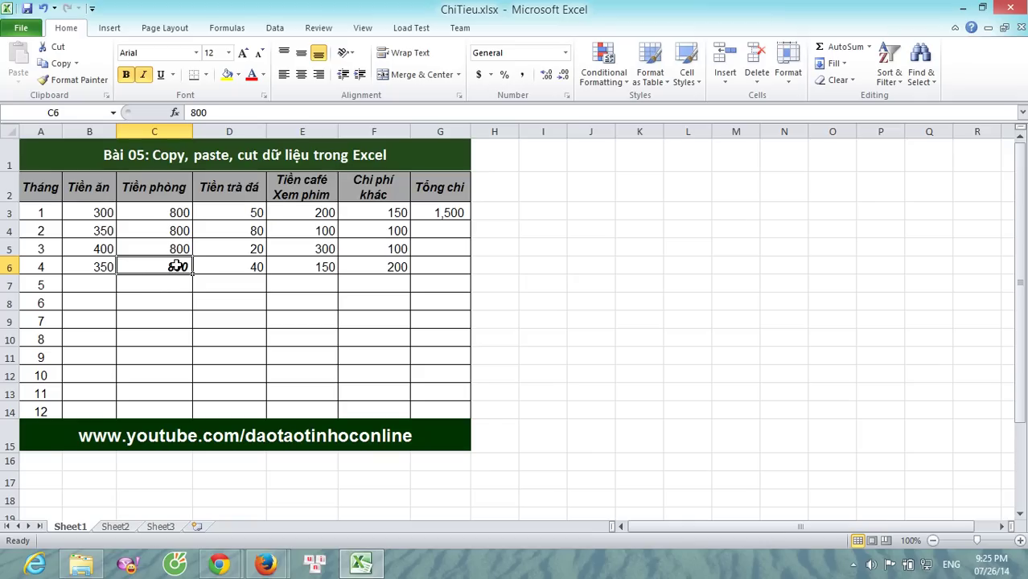
# - Copy the 800 from C6 and select C7 through C14 as the target
pyautogui.rightClick(177, 267)
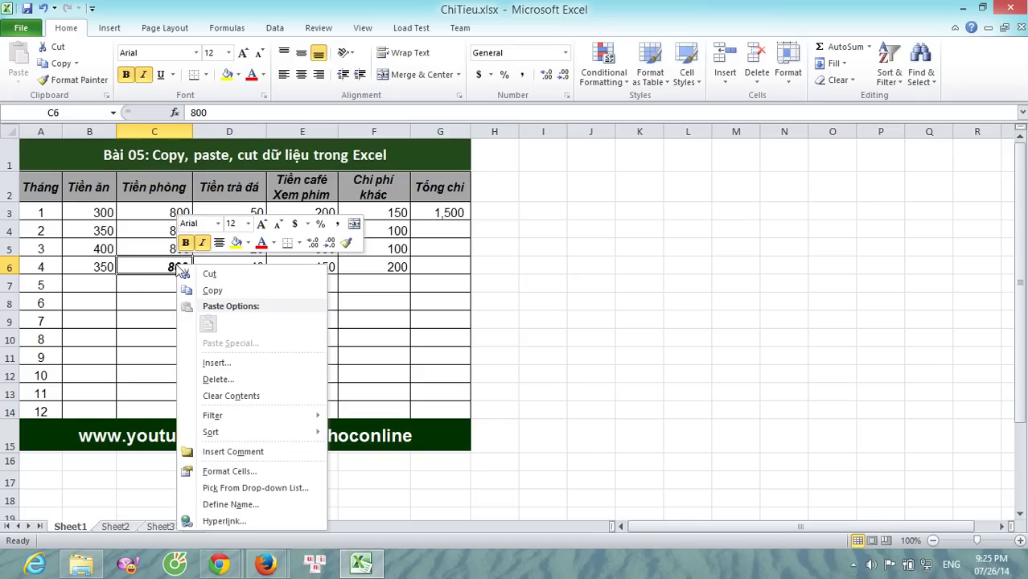
pyautogui.click(212, 290)
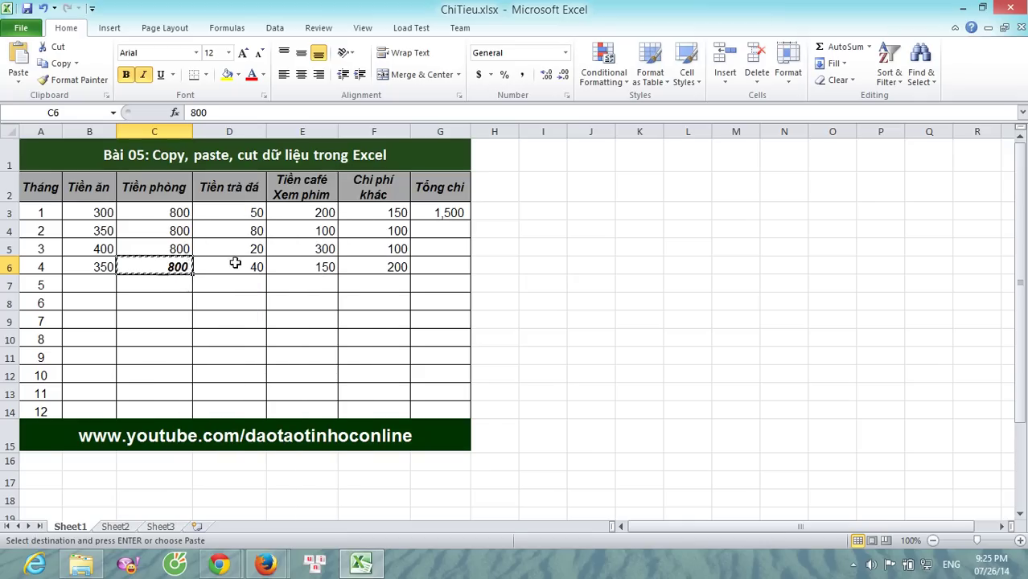
pyautogui.moveTo(157, 289); pyautogui.dragTo(155, 365)
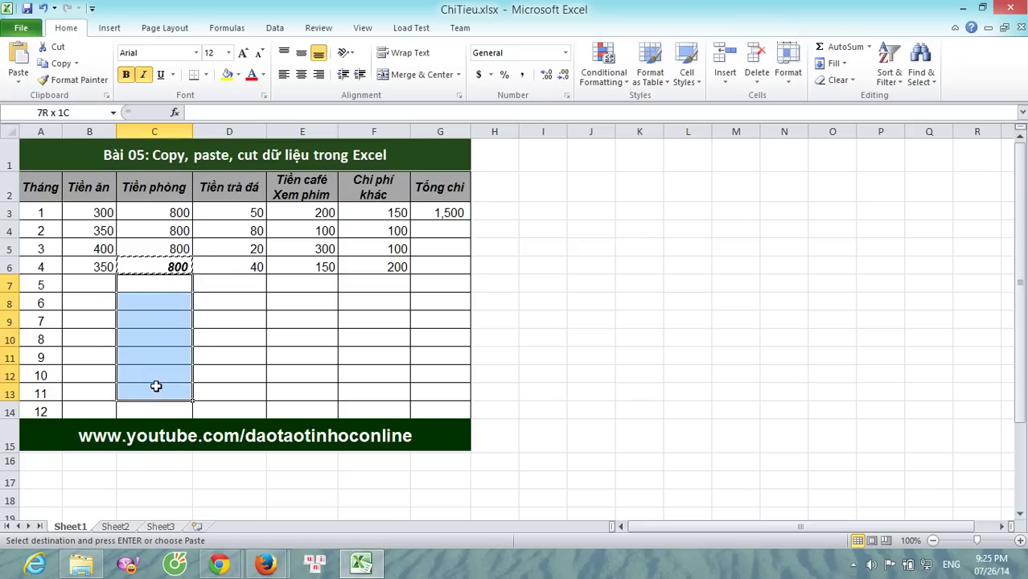
pyautogui.moveTo(156, 365); pyautogui.dragTo(154, 408)
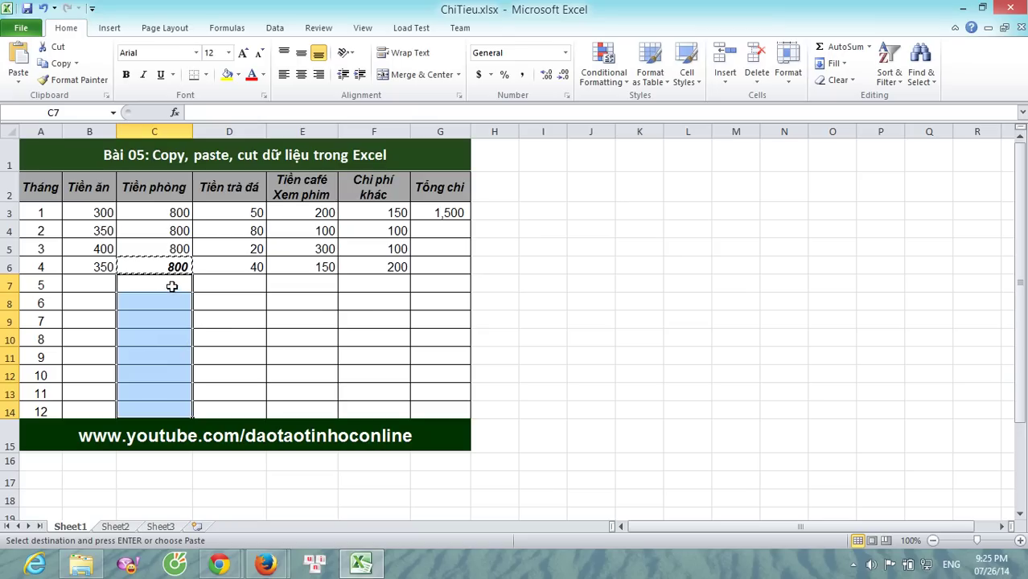
# - Paste the 800 into C7–C14 as values only, without bold italic formatting
pyautogui.rightClick(173, 286)
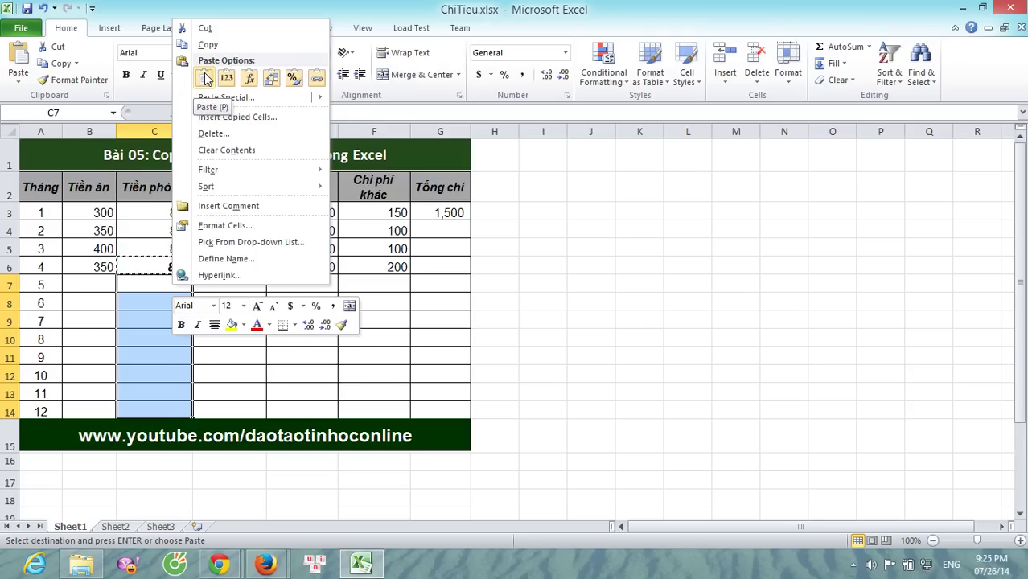
pyautogui.click(204, 77)
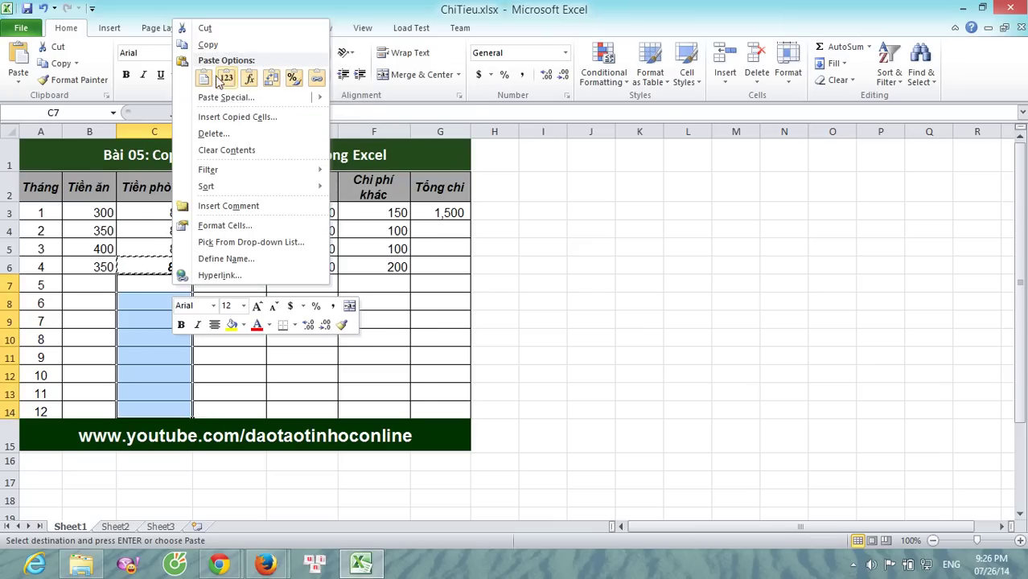
pyautogui.click(228, 84)
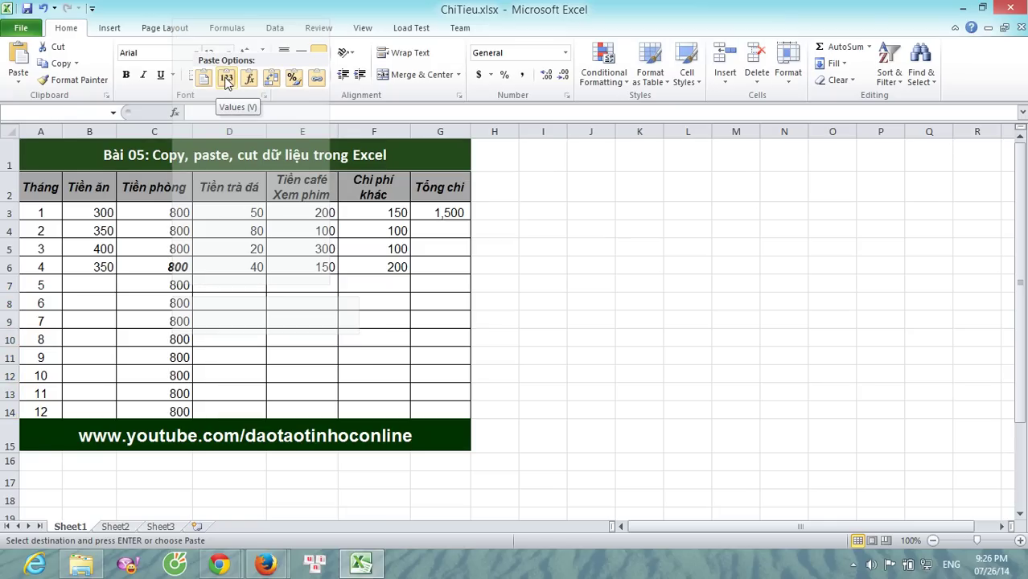
pyautogui.click(219, 348)
pyautogui.click(179, 266)
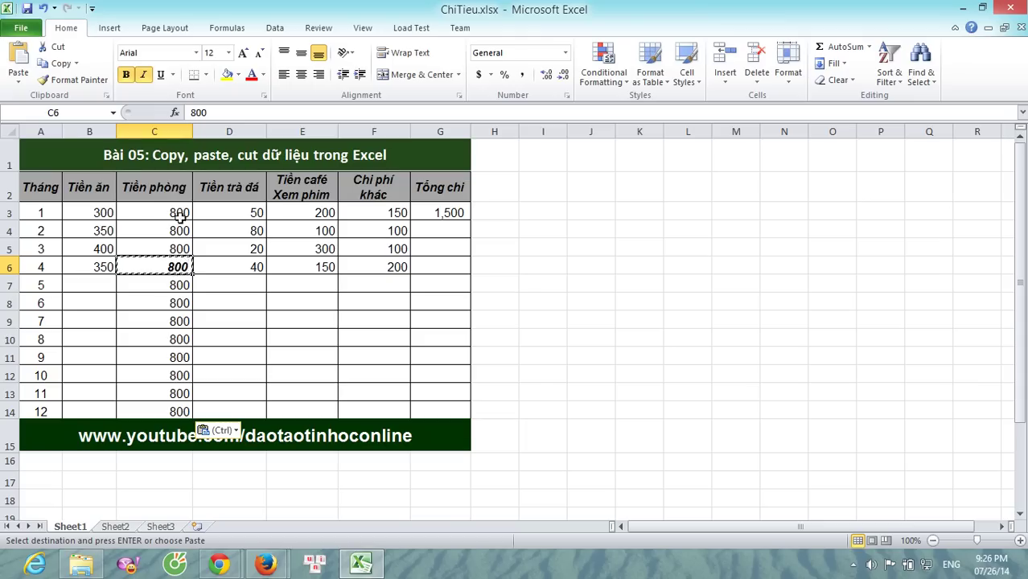
# - Remove the bold and italic from C6's 800
pyautogui.click(138, 74)
pyautogui.click(126, 74)
pyautogui.click(271, 361)
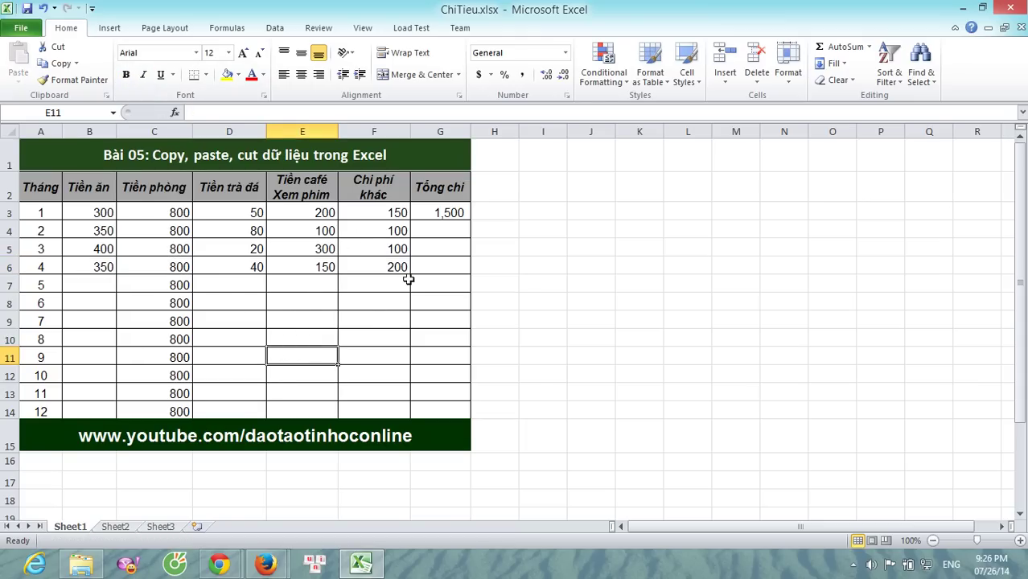
# - Show G3's formula =B3+C3+D3+E3+F3 and walk through the row 3 values it sums
pyautogui.click(443, 214)
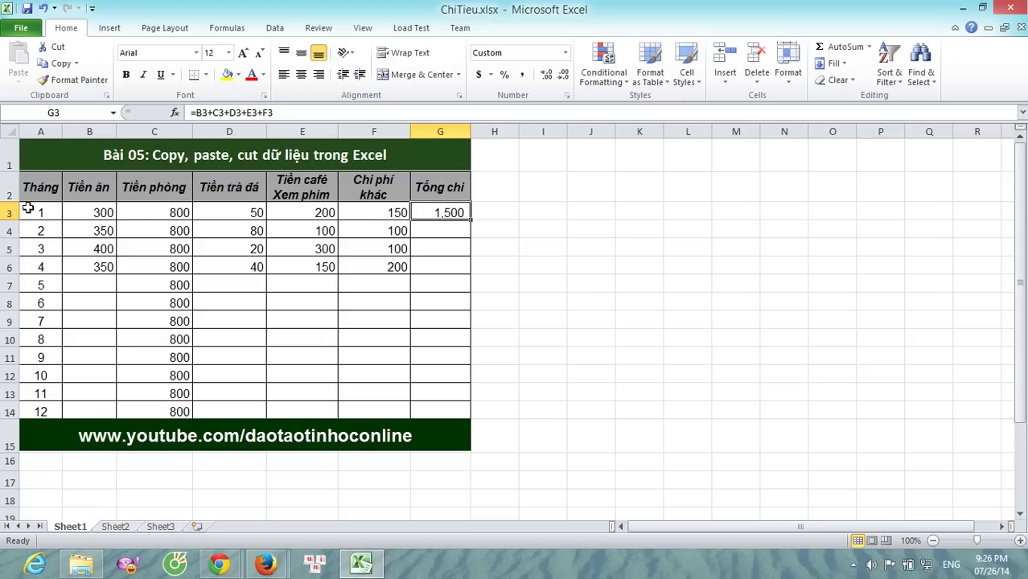
pyautogui.click(87, 213)
pyautogui.click(158, 213)
pyautogui.click(241, 212)
pyautogui.click(299, 213)
pyautogui.click(366, 213)
pyautogui.click(431, 215)
# - Step through months 1–4 in A3:A6 and the empty totals G4:G6
pyautogui.click(42, 214)
pyautogui.click(42, 231)
pyautogui.click(41, 249)
pyautogui.click(41, 265)
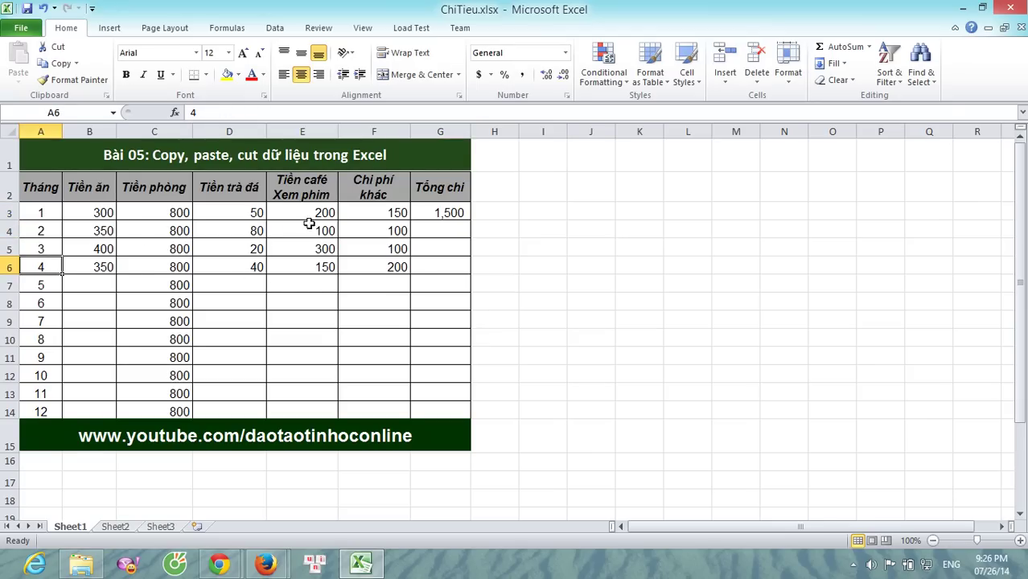
pyautogui.click(448, 230)
pyautogui.click(441, 248)
pyautogui.click(444, 266)
# - Make the 1,500 total in G3 bold and italic
pyautogui.click(455, 207)
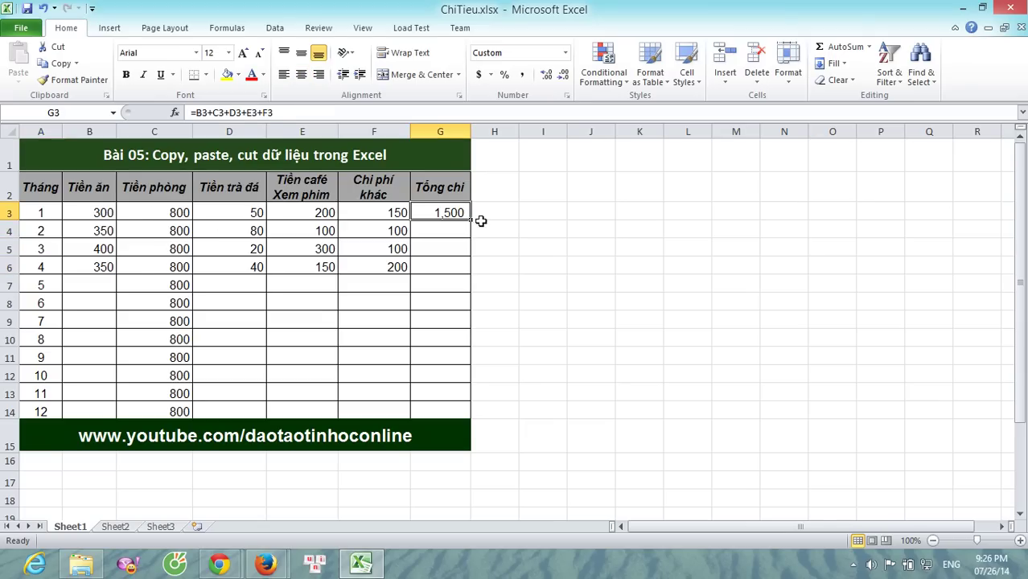
pyautogui.click(126, 74)
pyautogui.click(143, 74)
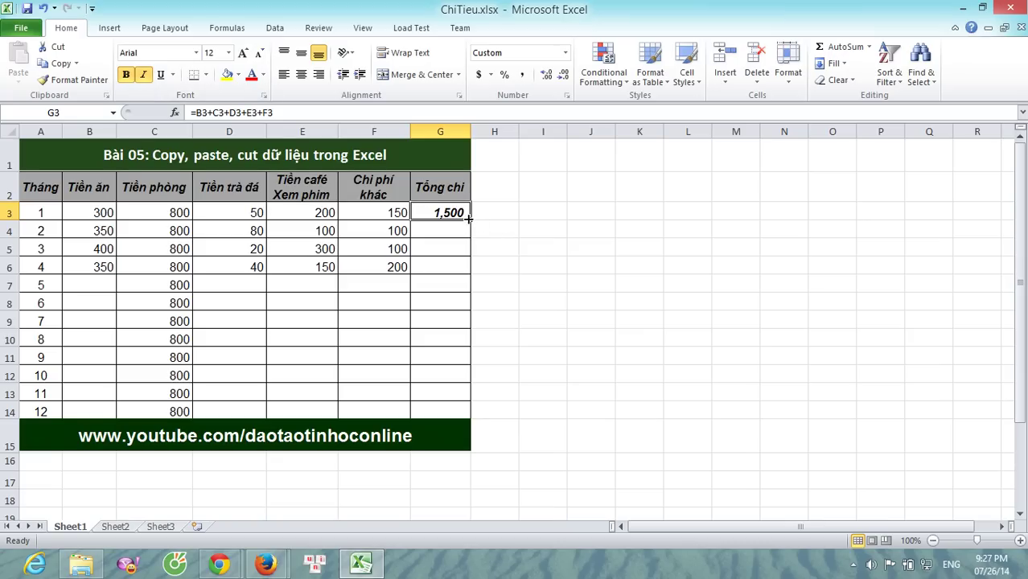
pyautogui.moveTo(471, 218); pyautogui.dragTo(467, 269)
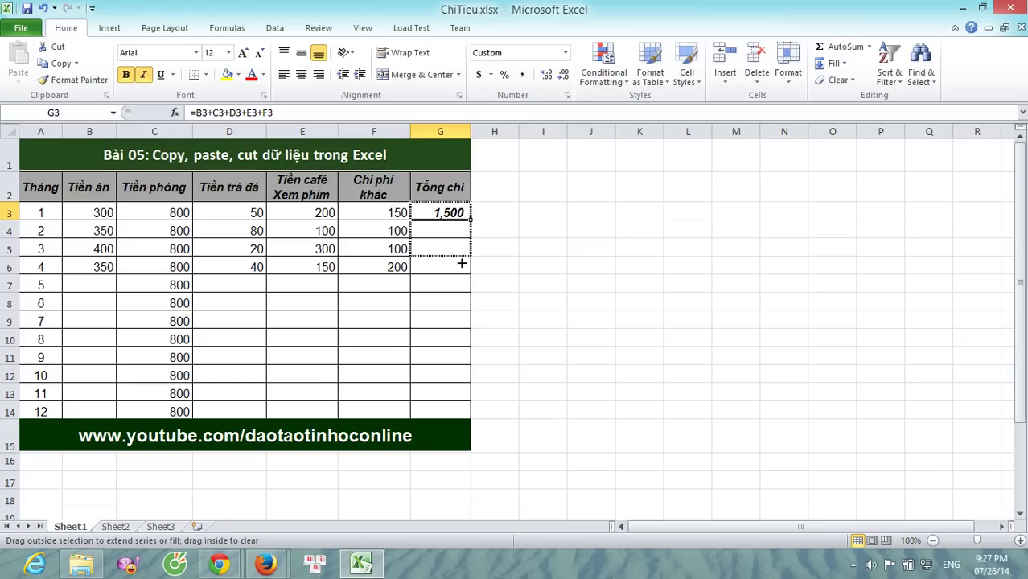
pyautogui.click(469, 214)
pyautogui.hotkey('ctrl', 'z')
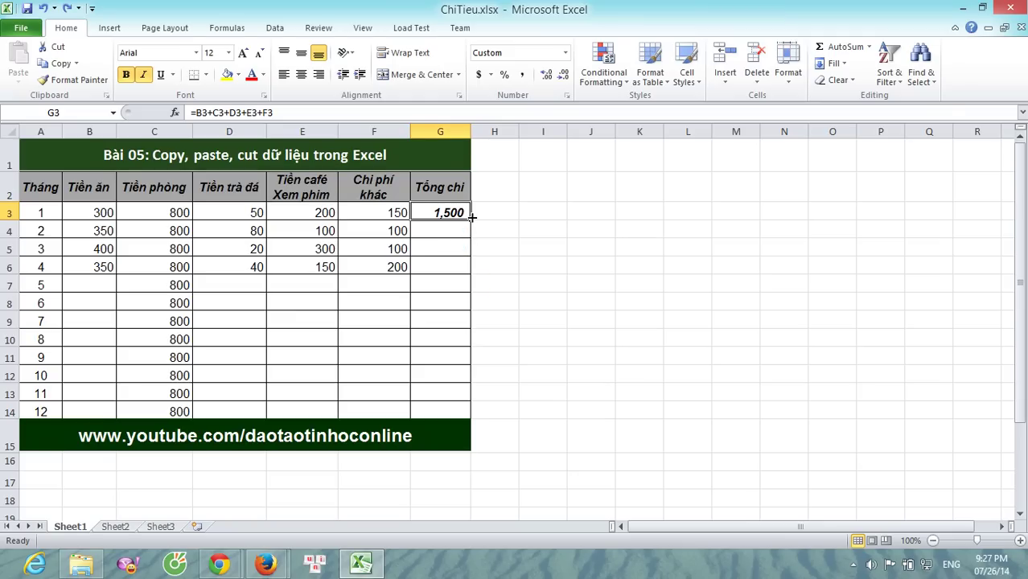
pyautogui.moveTo(473, 218); pyautogui.dragTo(470, 269)
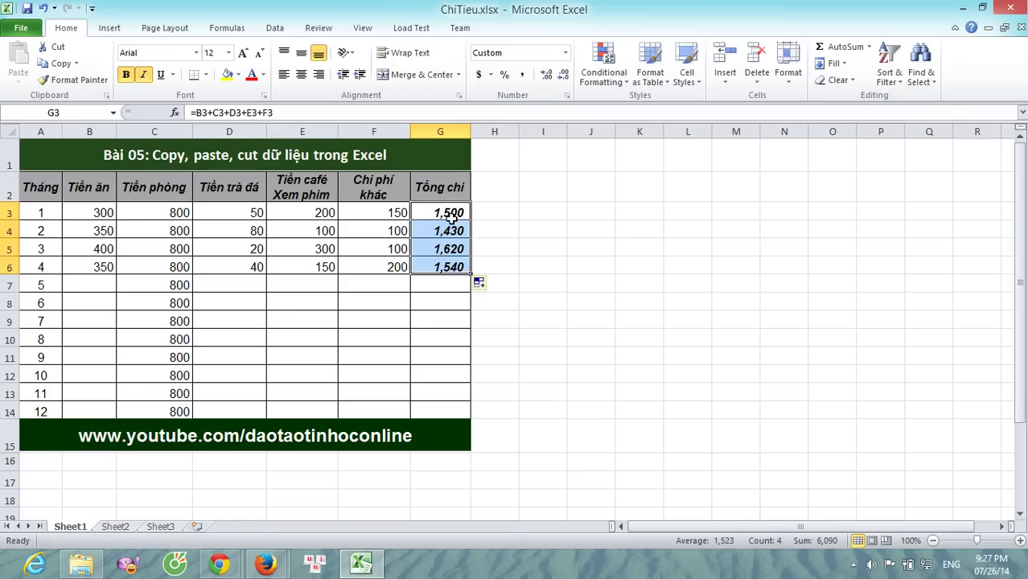
pyautogui.click(445, 266)
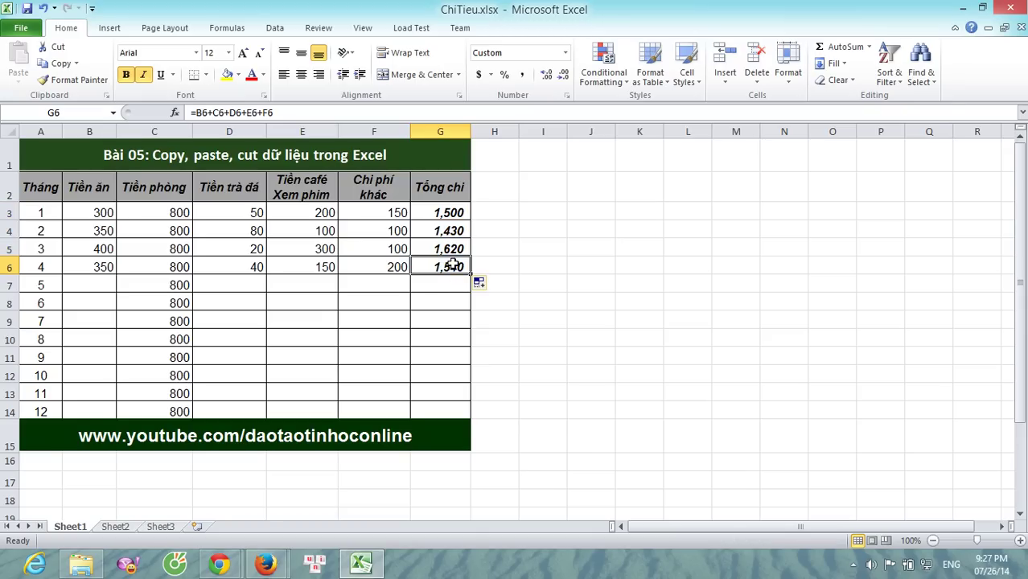
pyautogui.click(92, 265)
pyautogui.click(434, 266)
pyautogui.click(445, 300)
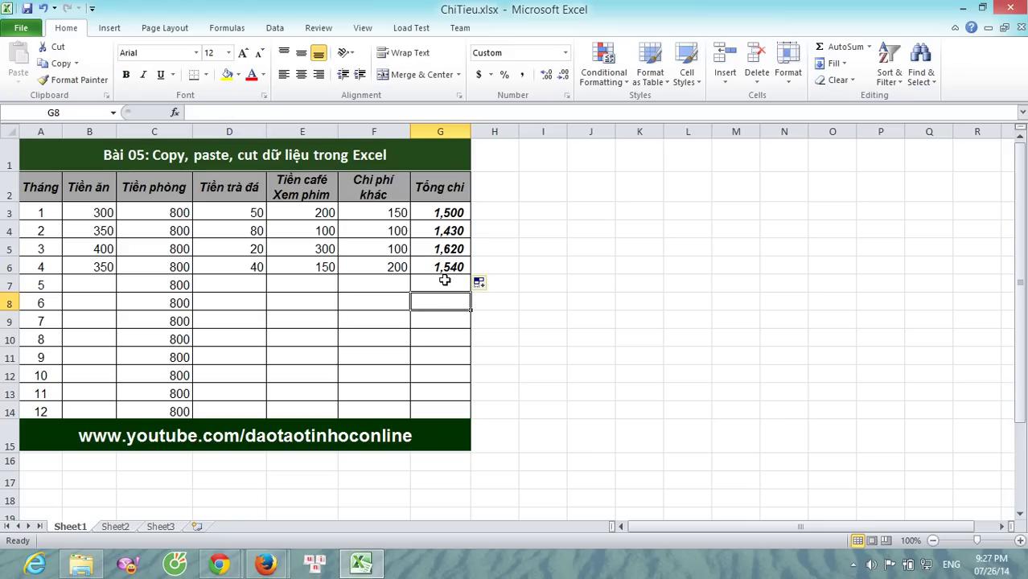
pyautogui.click(465, 269)
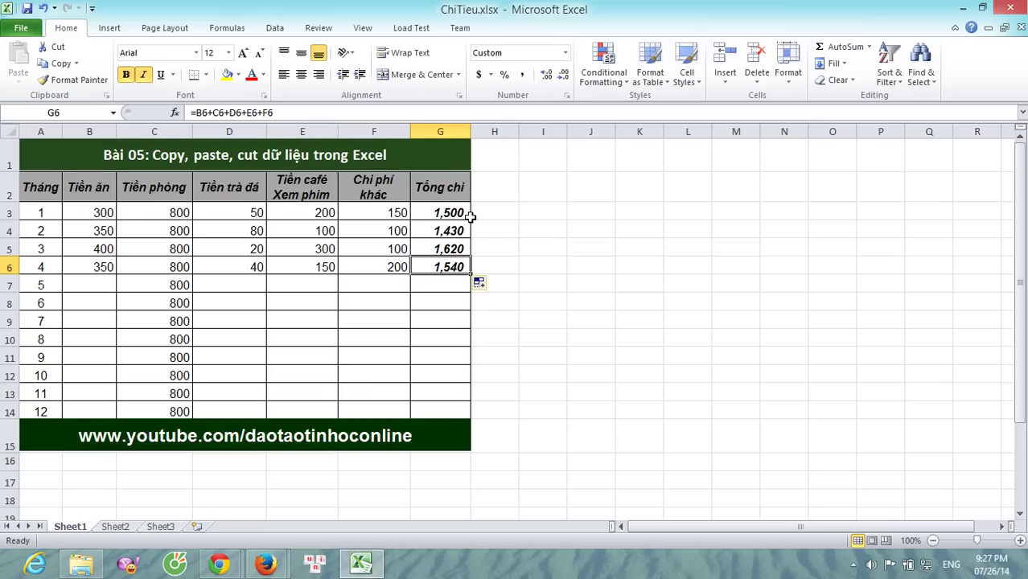
pyautogui.click(485, 286)
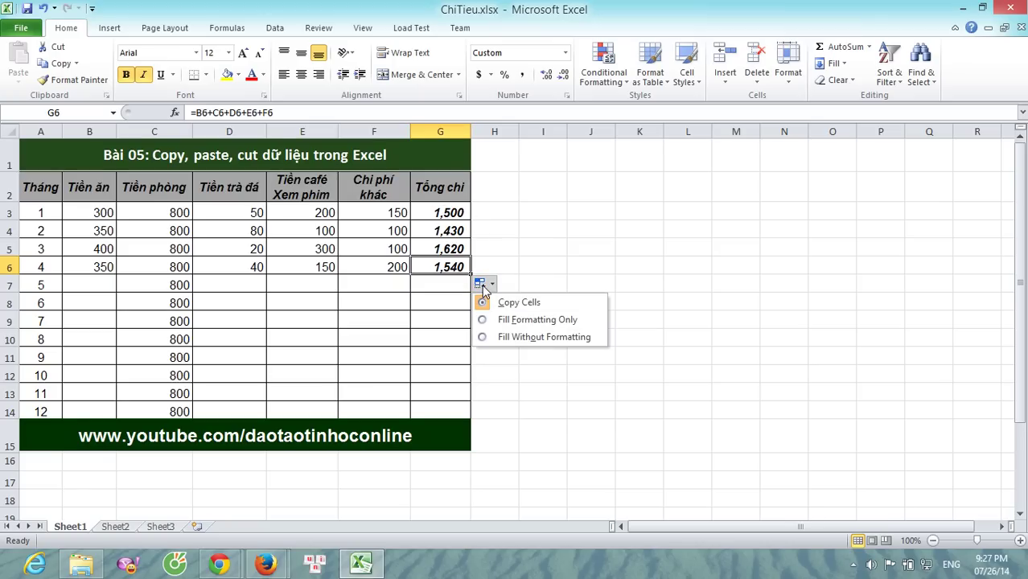
pyautogui.click(512, 336)
pyautogui.click(424, 306)
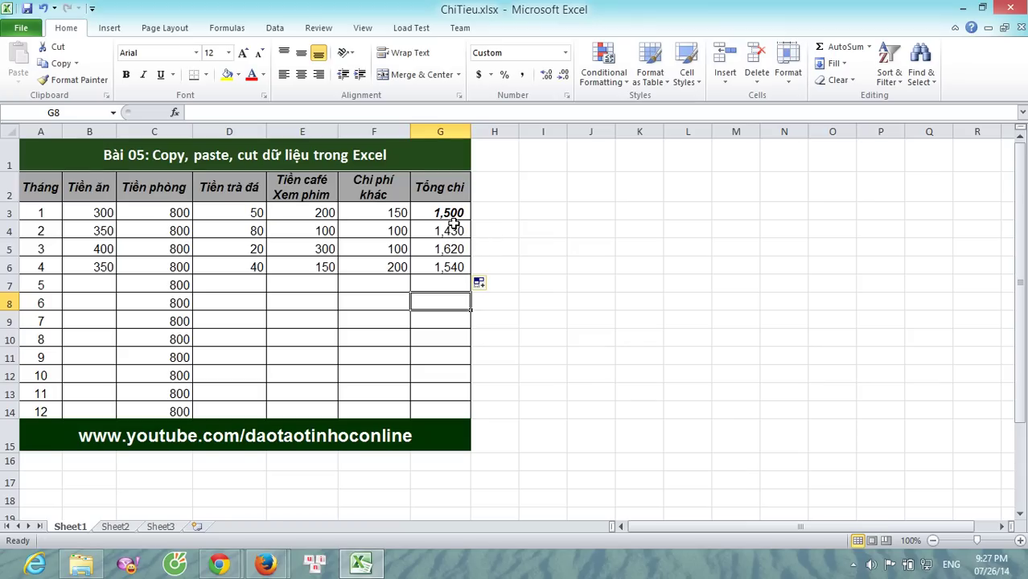
pyautogui.moveTo(454, 231); pyautogui.dragTo(455, 279)
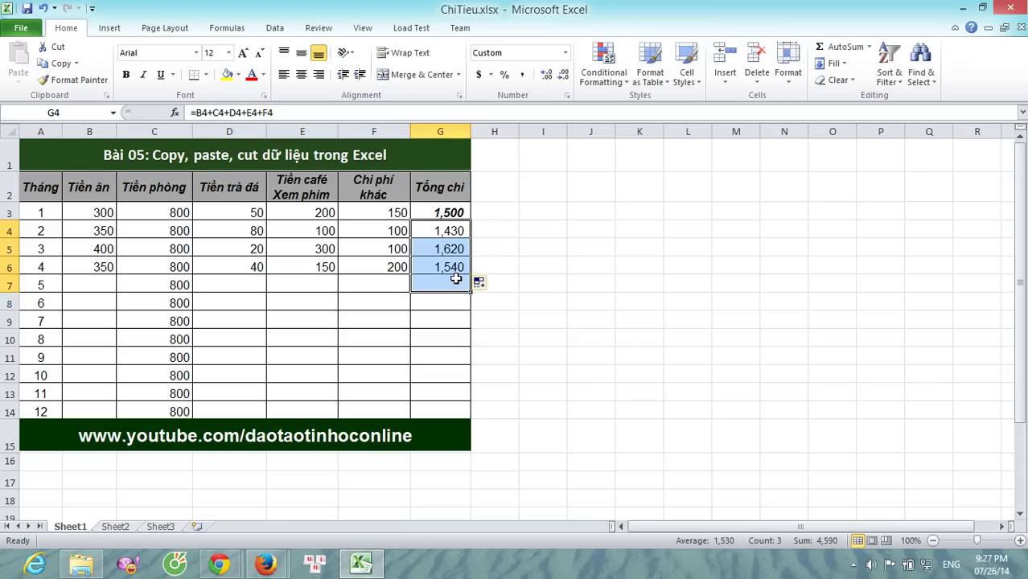
pyautogui.press('Delete')
pyautogui.click(453, 212)
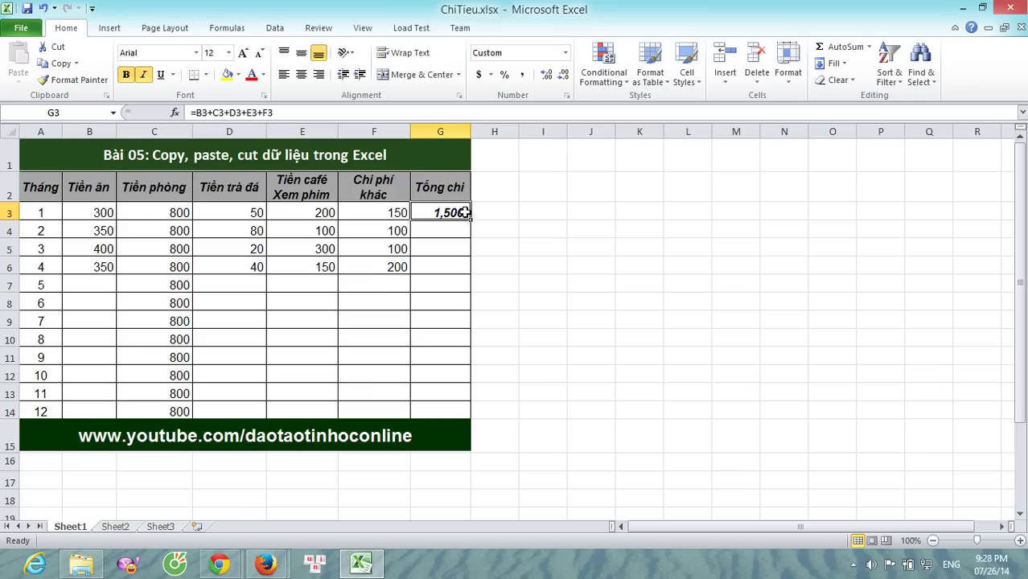
# - Copy the G3 total, select G4:G6, and open their right-click paste options
pyautogui.rightClick(452, 214)
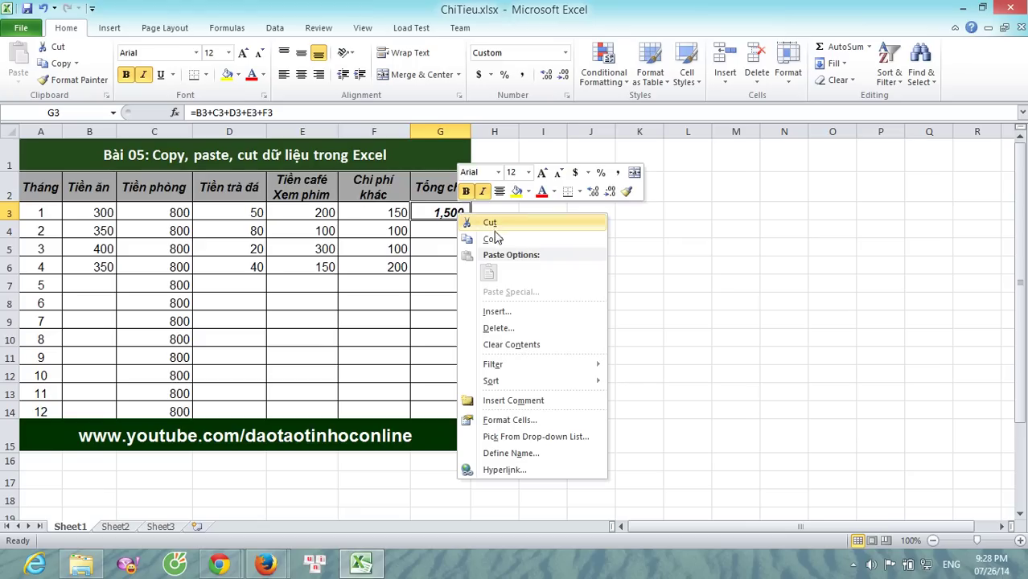
pyautogui.click(497, 241)
pyautogui.click(448, 229)
pyautogui.moveTo(449, 230); pyautogui.dragTo(440, 265)
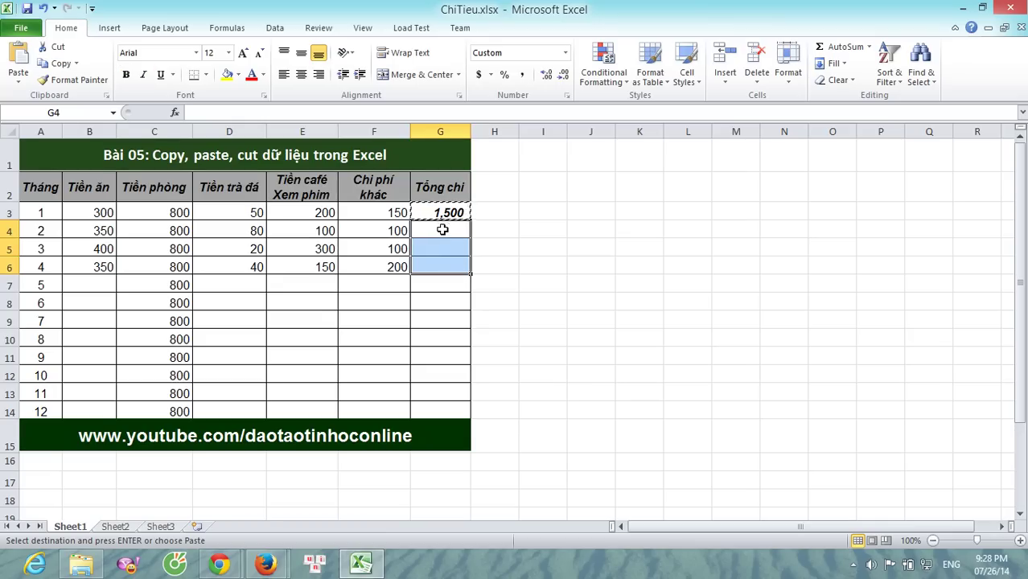
pyautogui.rightClick(444, 231)
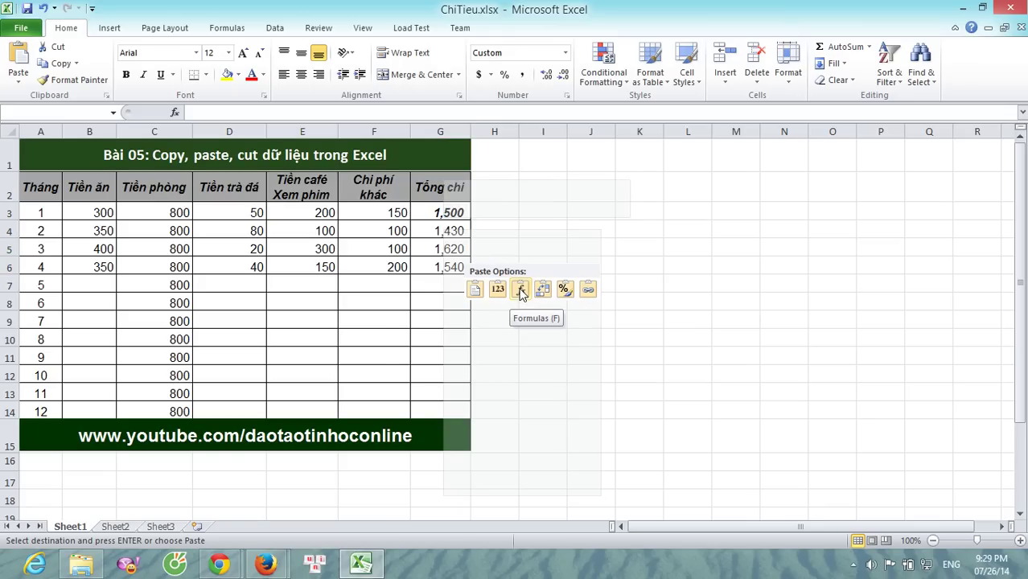
# - Paste Formulas only into G4:G6, producing plain totals 1,430, 1,620 and 1,540
pyautogui.click(520, 293)
pyautogui.click(434, 321)
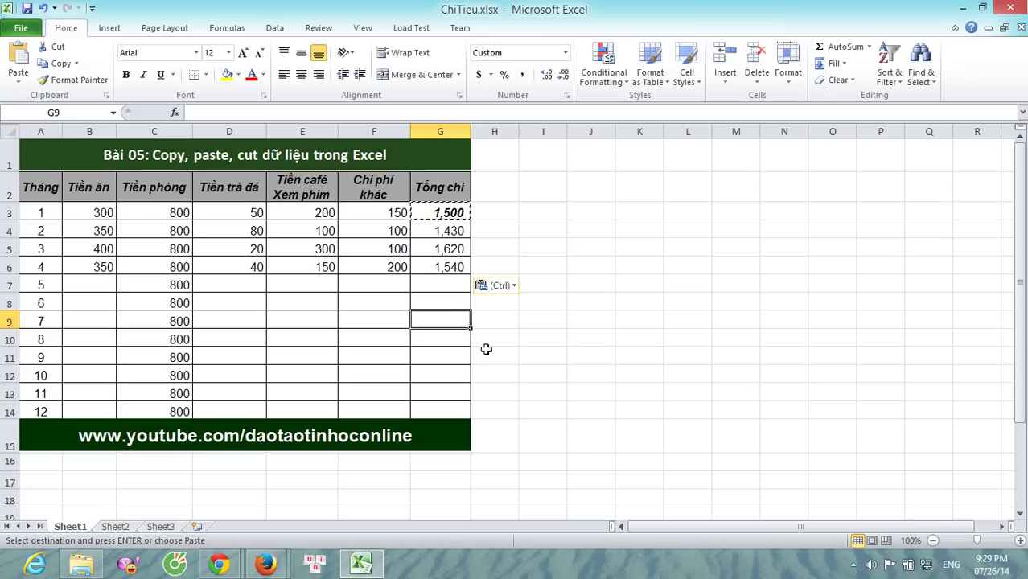
# - Delete the 800 values in C7:C14 and the month numbers 5–12 in A7:A14
pyautogui.moveTo(181, 285); pyautogui.dragTo(172, 412)
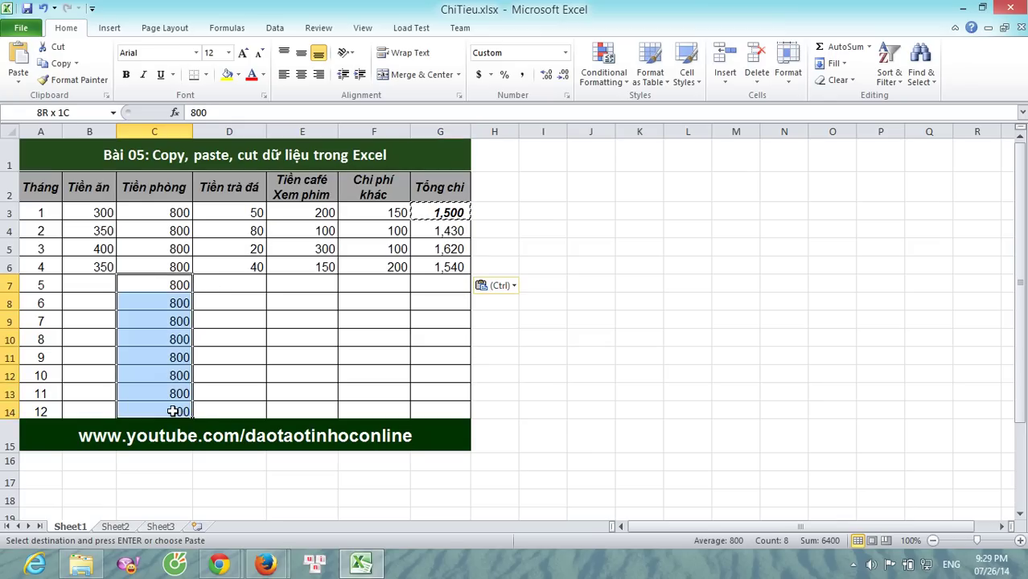
pyautogui.press('Delete')
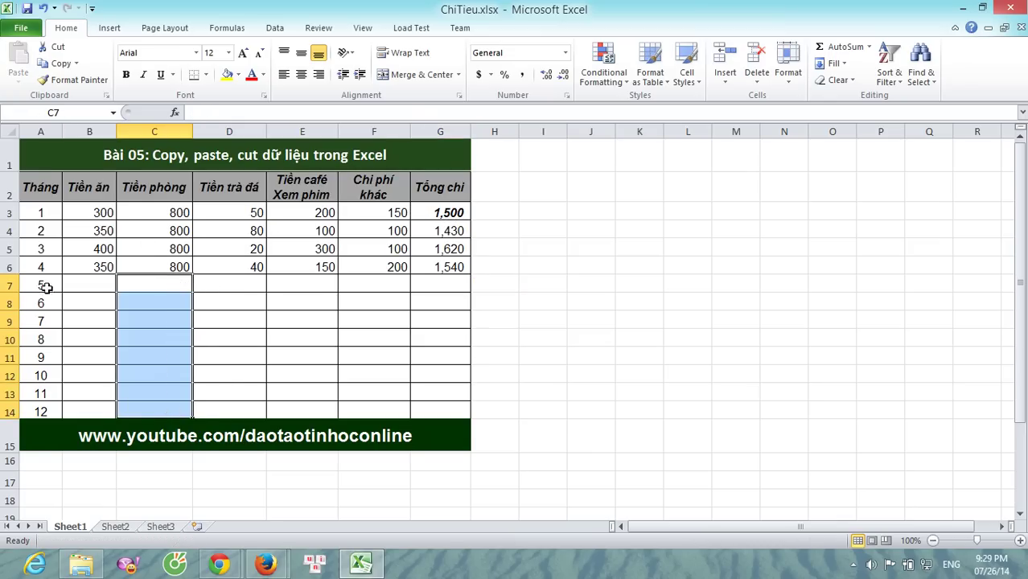
pyautogui.moveTo(46, 288); pyautogui.dragTo(40, 411)
pyautogui.press('Delete')
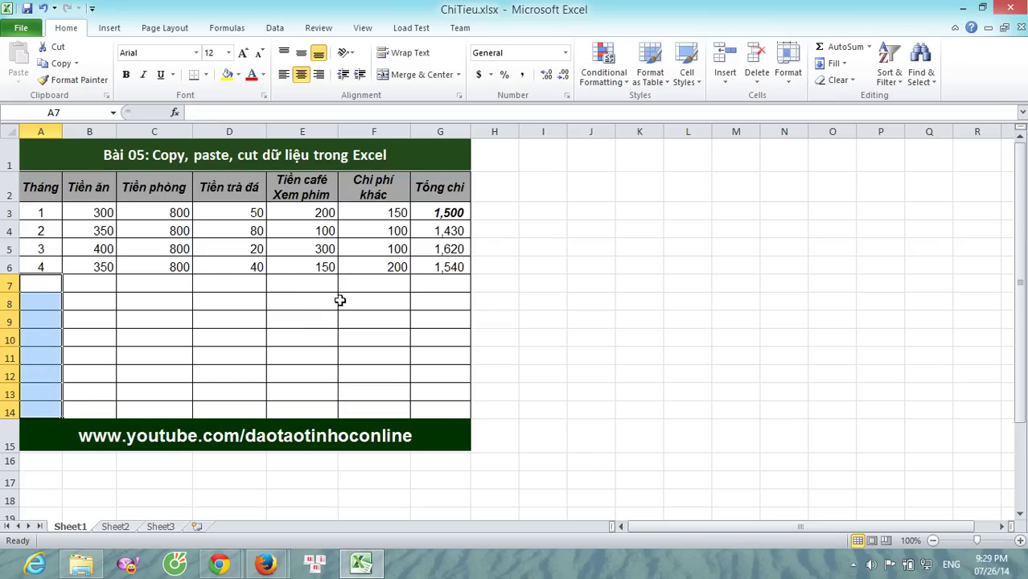
# - Clear the pasted totals in G4:G6, leaving only G3's 1,500
pyautogui.click(371, 337)
pyautogui.click(452, 214)
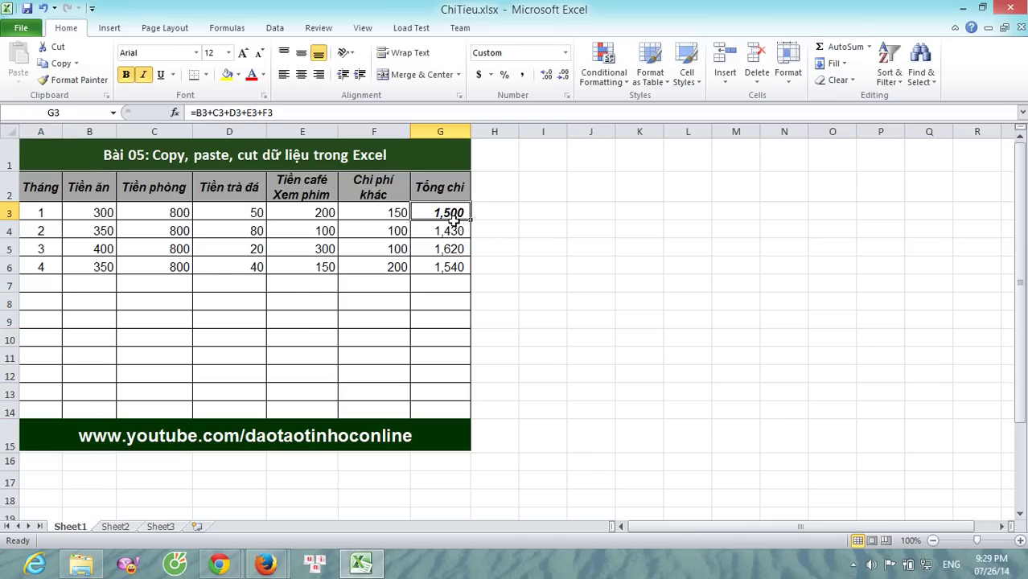
pyautogui.moveTo(452, 212); pyautogui.dragTo(452, 267)
pyautogui.moveTo(450, 231); pyautogui.dragTo(452, 266)
pyautogui.press('Delete')
pyautogui.click(10, 266)
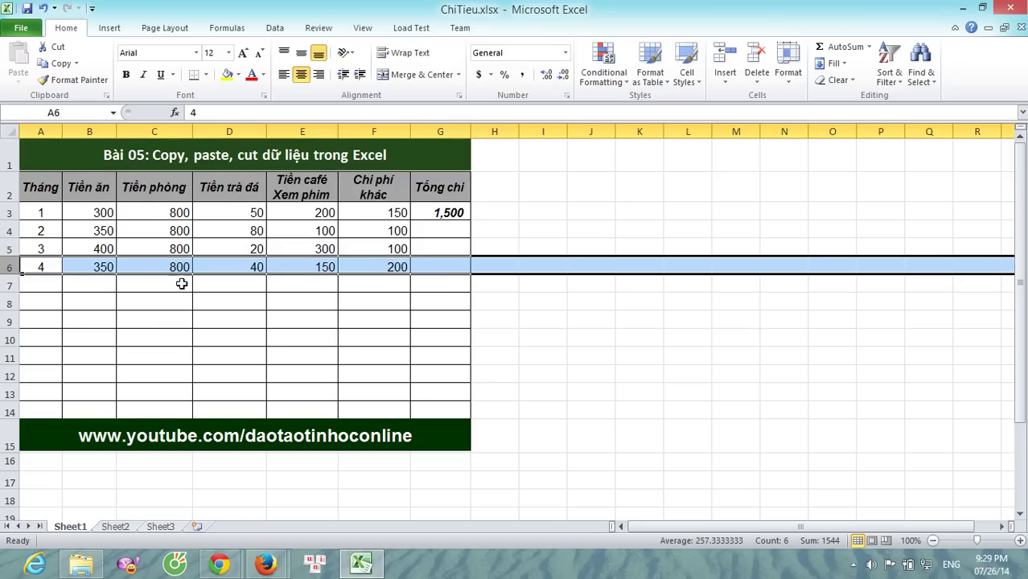
# - Select row 6 and cut it, marking row 8 as the destination
pyautogui.rightClick(12, 269)
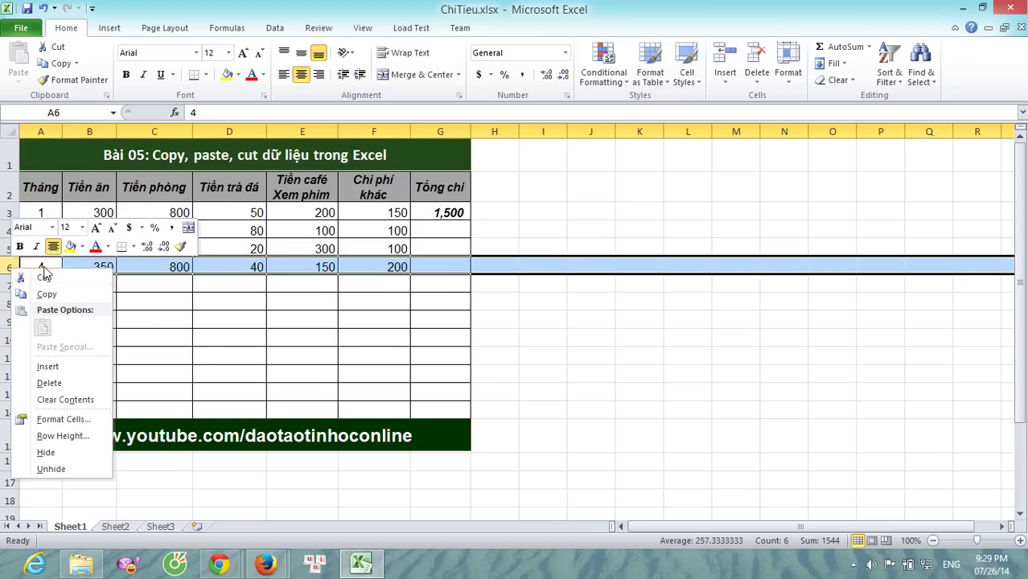
pyautogui.click(128, 287)
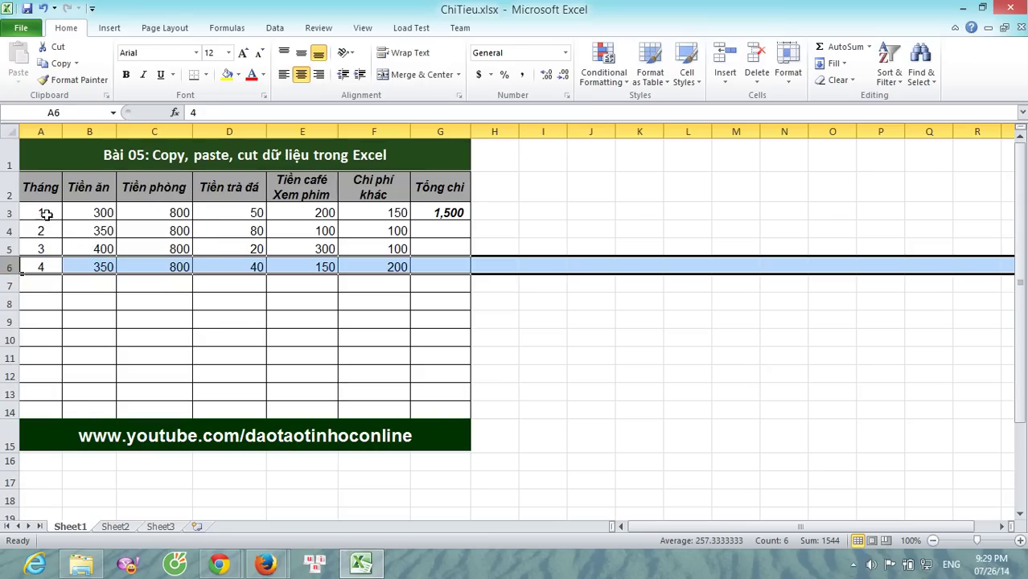
pyautogui.moveTo(46, 217); pyautogui.dragTo(43, 264)
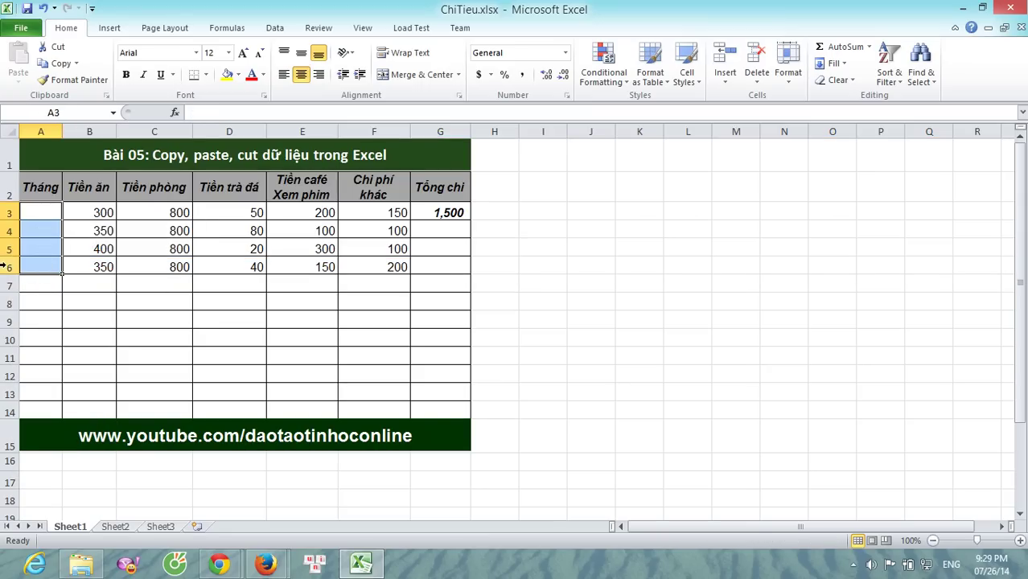
pyautogui.click(10, 268)
pyautogui.rightClick(10, 269)
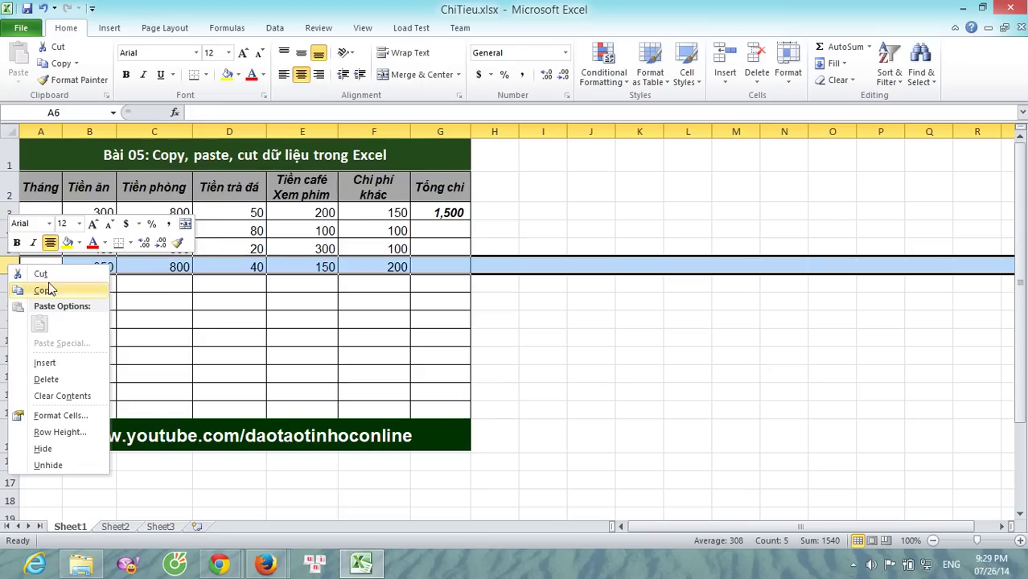
pyautogui.click(42, 273)
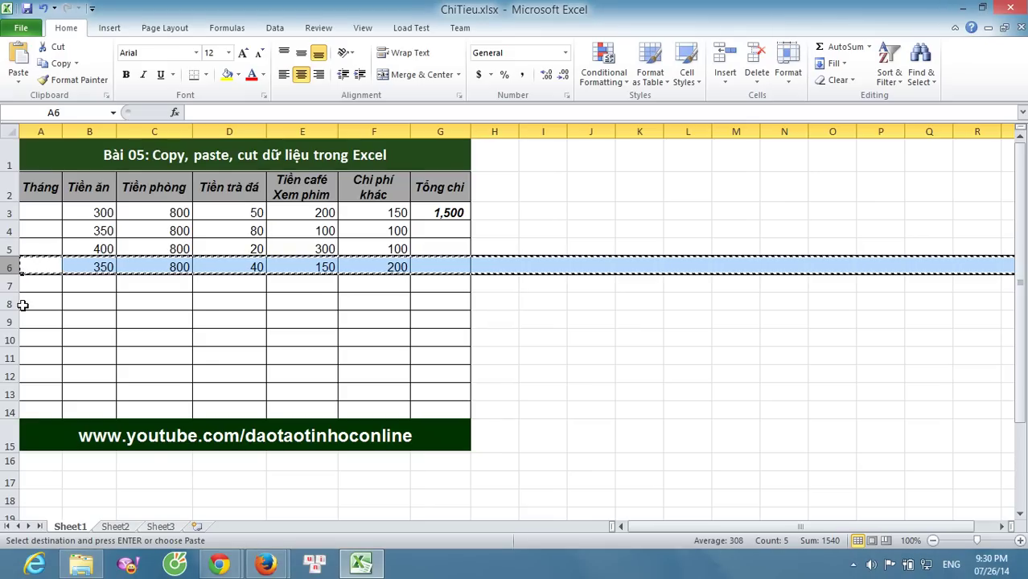
pyautogui.click(8, 302)
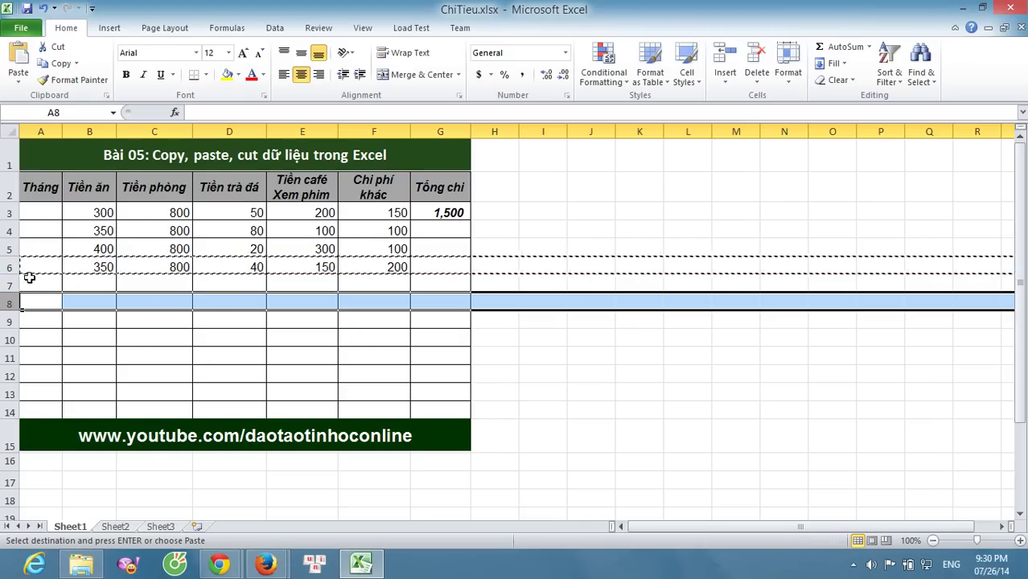
# - Re-cut row 6 and insert the cut cells at row 8, moving the 350, 800, 40, 150, 200 row to row 7
pyautogui.click(9, 267)
pyautogui.rightClick(10, 267)
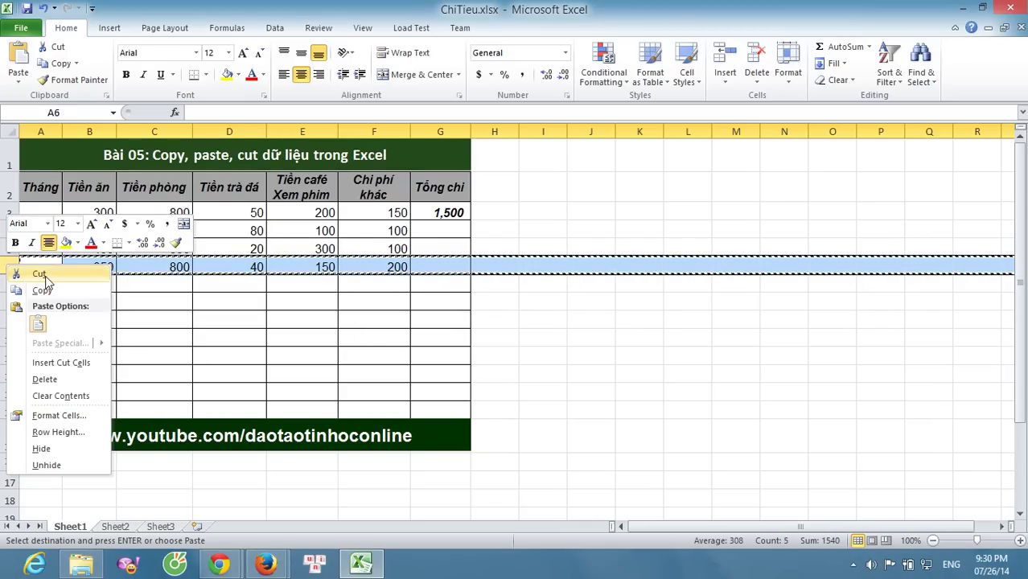
pyautogui.click(39, 273)
pyautogui.click(6, 302)
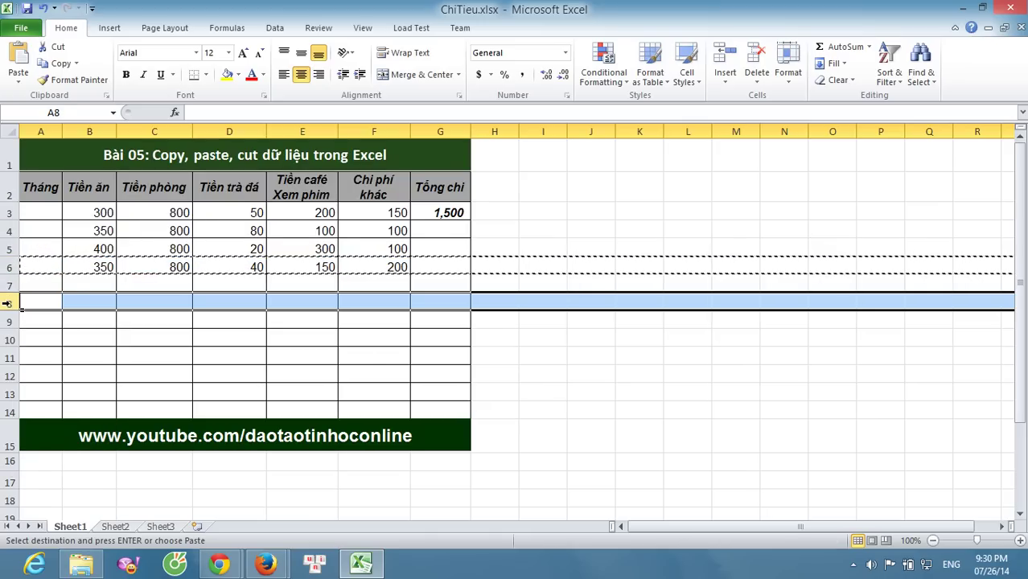
pyautogui.rightClick(10, 309)
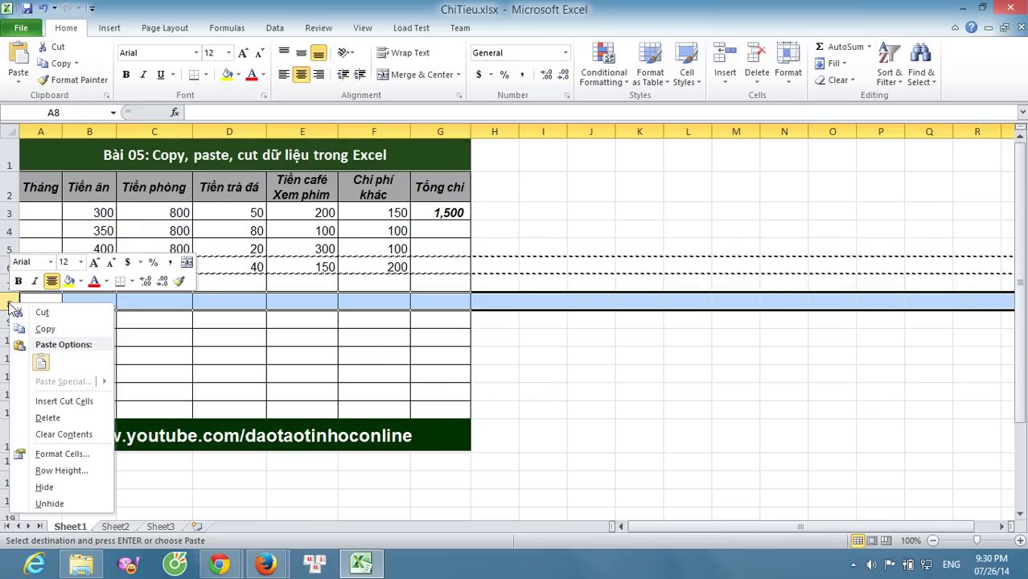
pyautogui.click(51, 401)
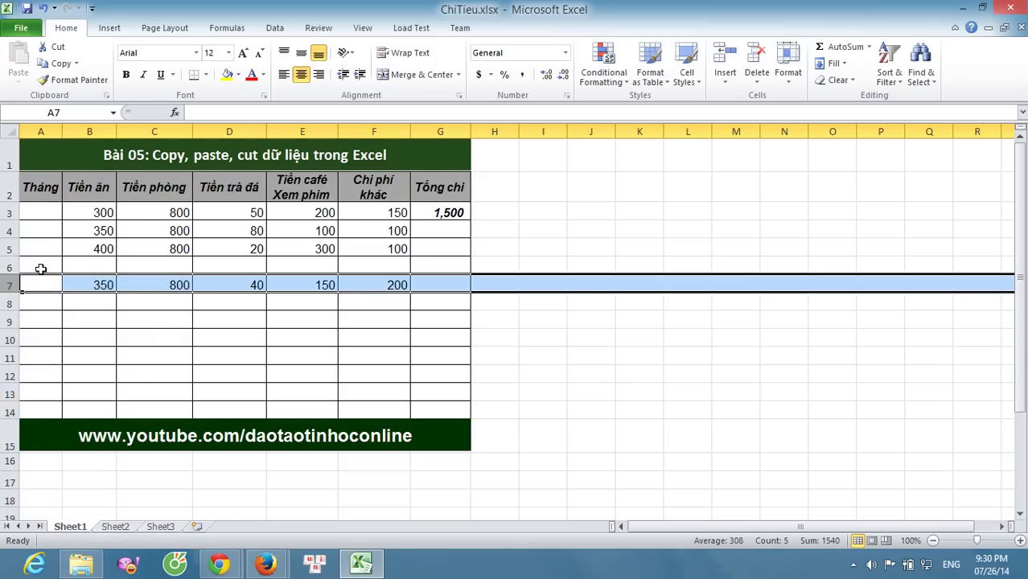
pyautogui.click(50, 211)
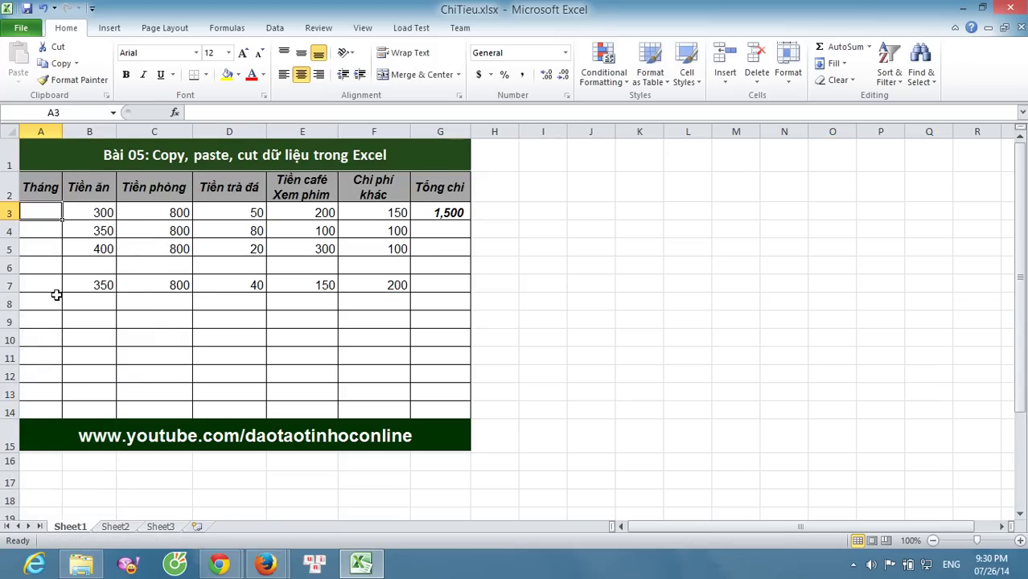
pyautogui.click(39, 227)
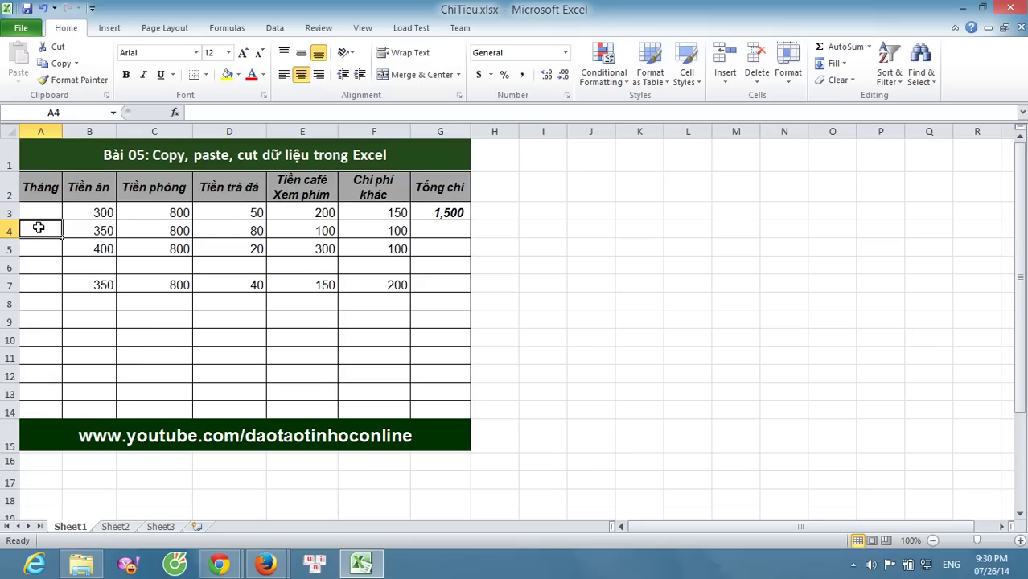
# - Cut row 4 (350, 800, 80, 100, 100) and insert it above row 14
pyautogui.click(10, 230)
pyautogui.rightClick(10, 230)
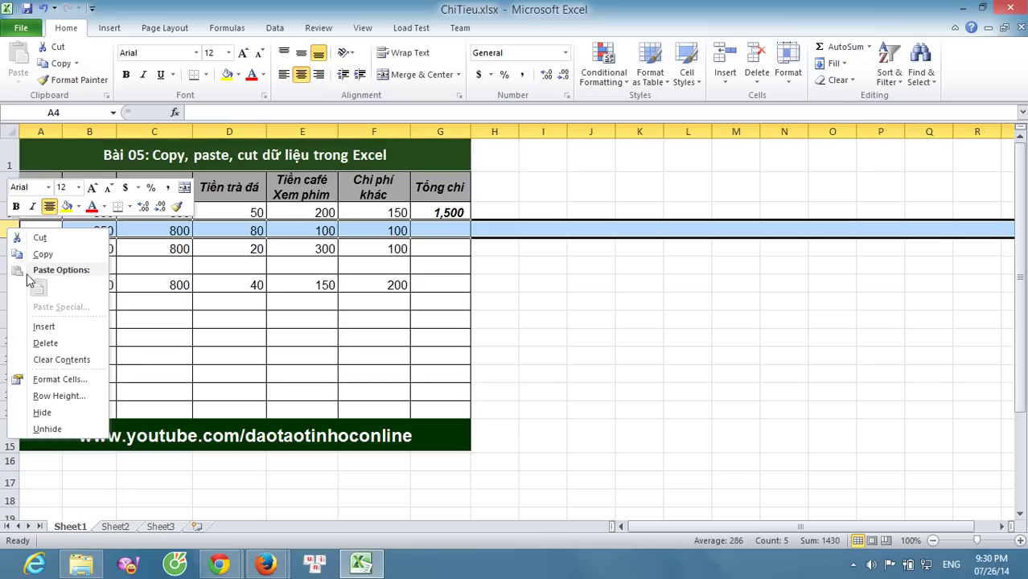
pyautogui.click(41, 238)
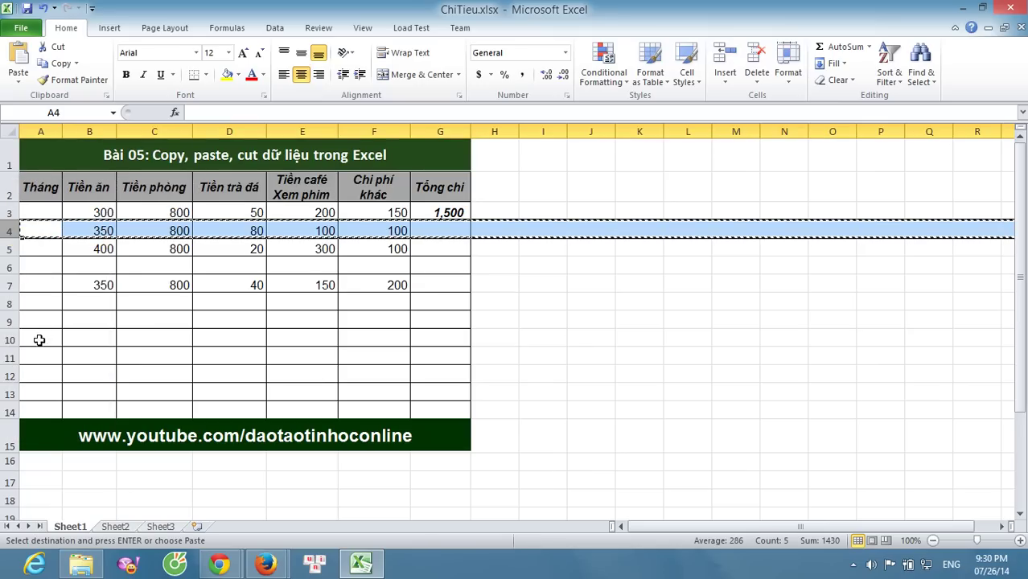
pyautogui.click(11, 409)
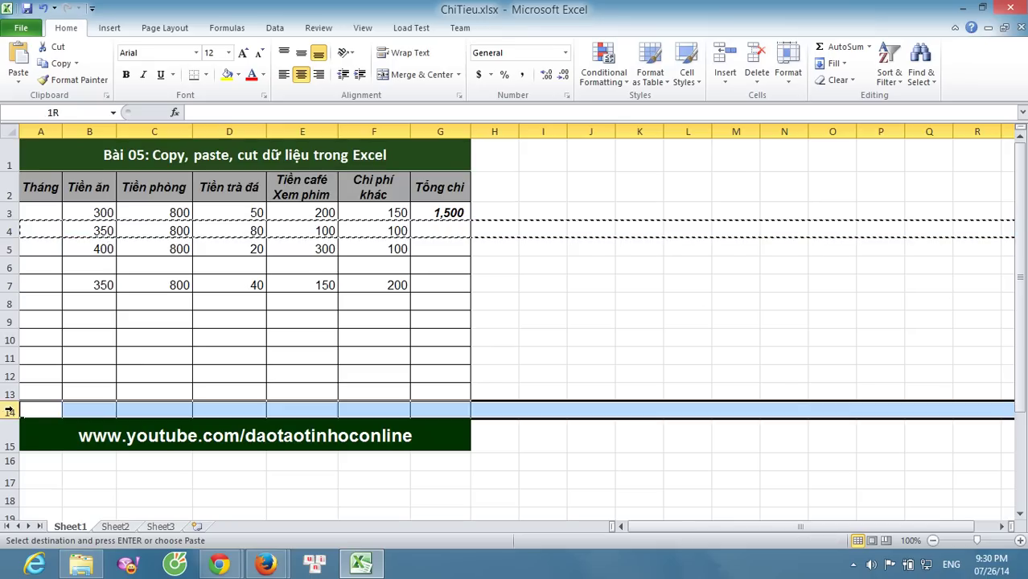
pyautogui.rightClick(8, 409)
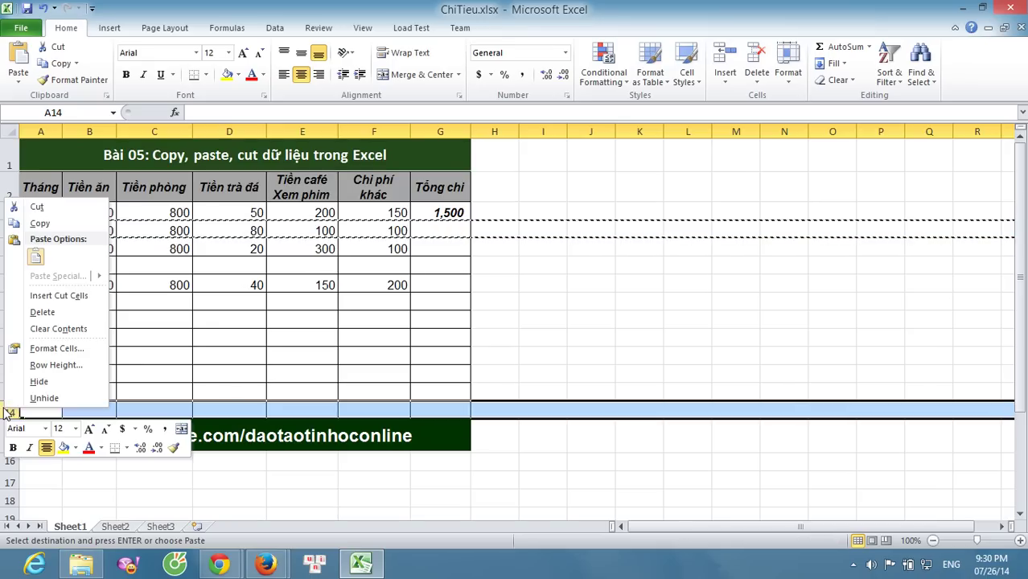
pyautogui.click(53, 296)
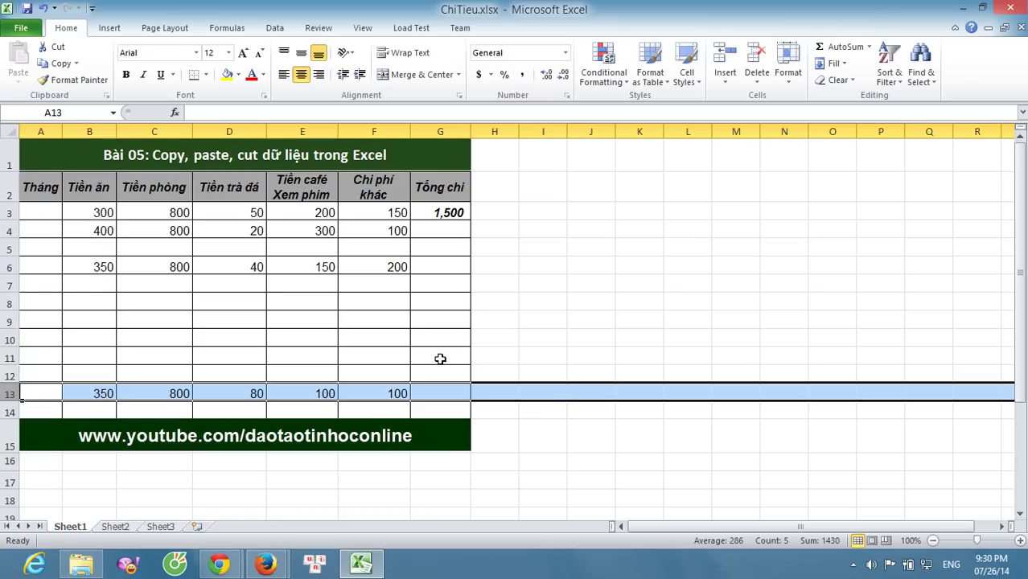
pyautogui.click(441, 353)
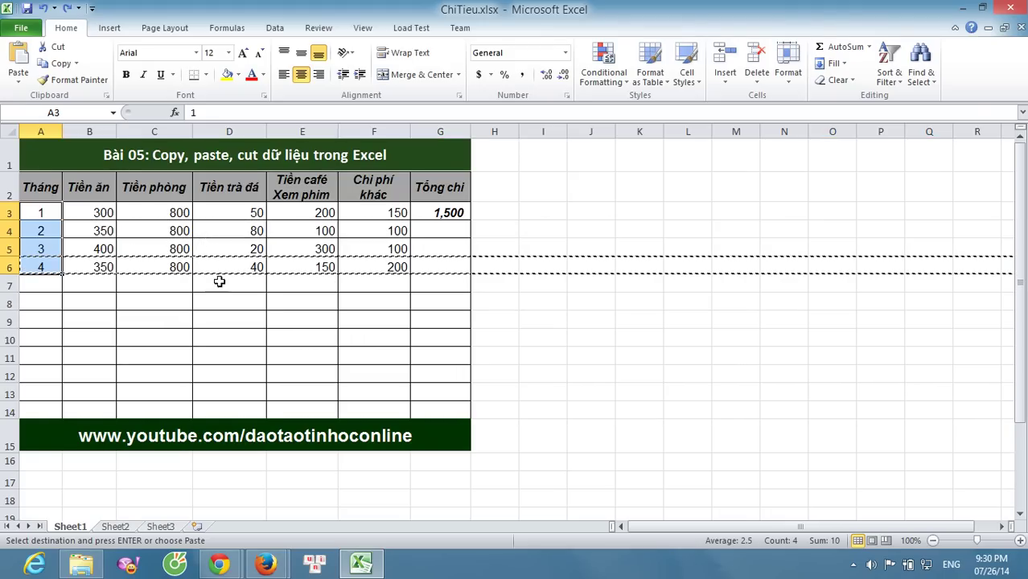
pyautogui.click(225, 304)
pyautogui.click(466, 248)
pyautogui.click(463, 225)
pyautogui.click(453, 323)
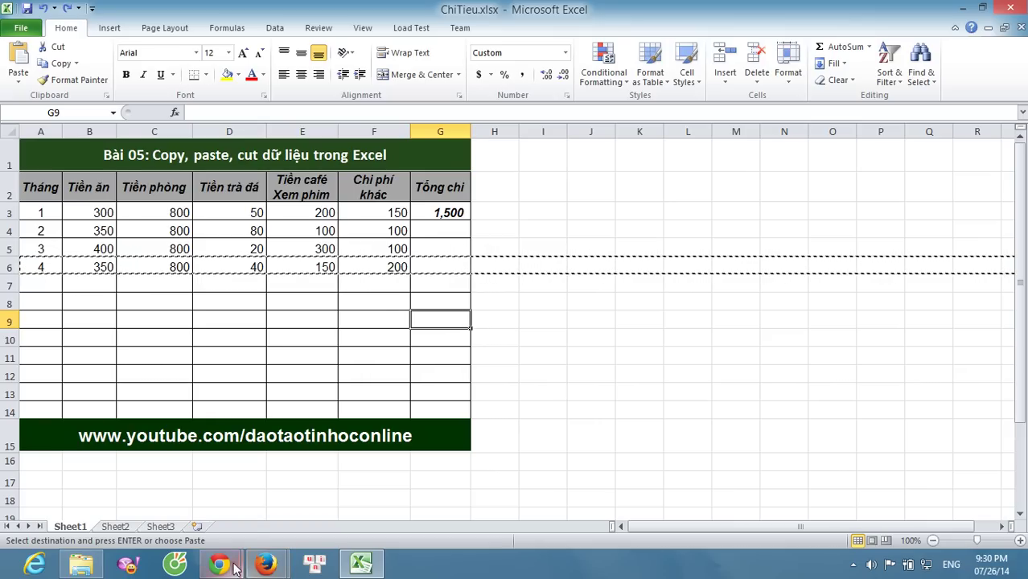
# - Switch between the expense workbook and Chrome, ending on the Đào Tạo Tin Học channel
pyautogui.moveTo(219, 565)
pyautogui.click(303, 476)
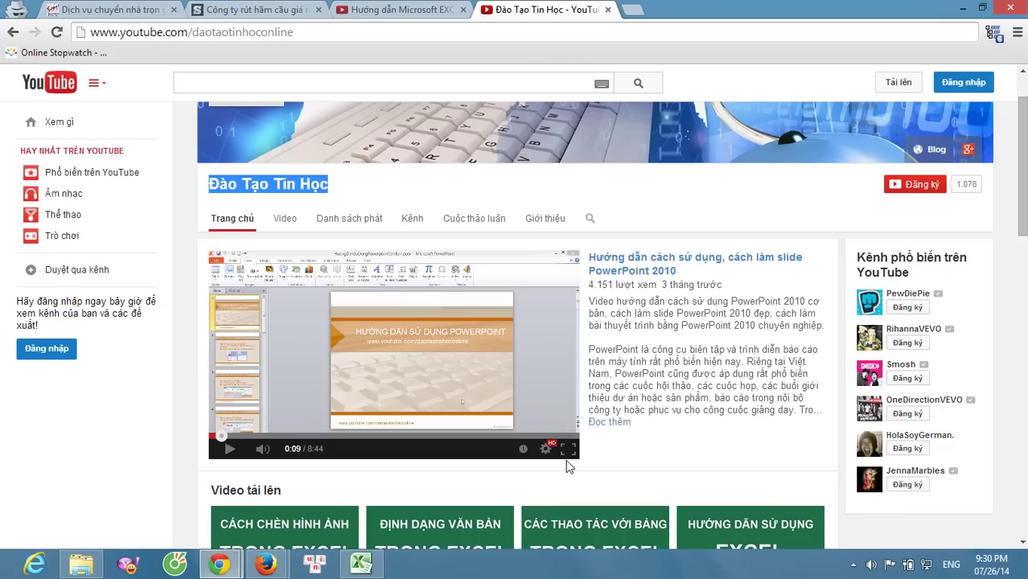
pyautogui.click(364, 566)
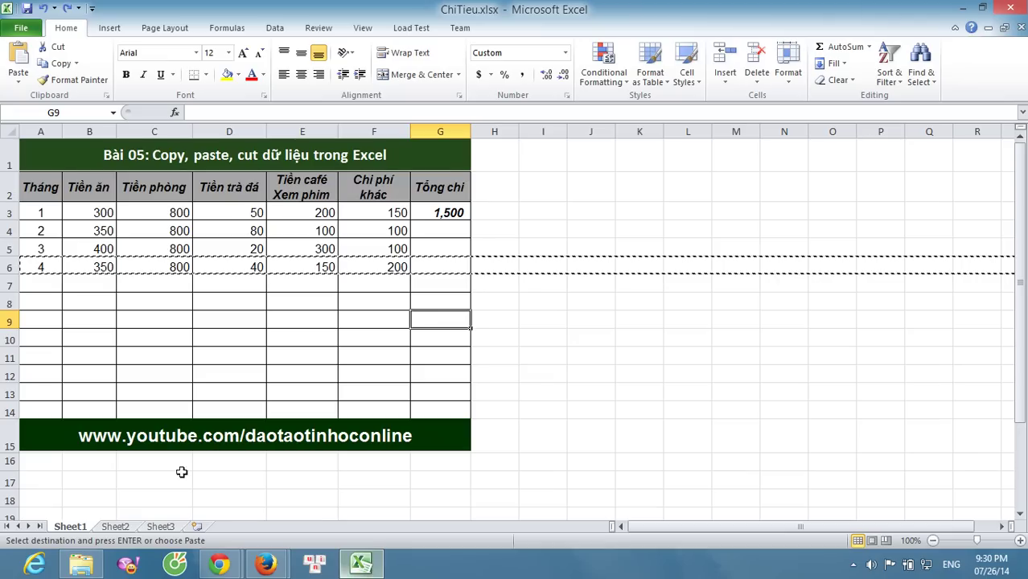
pyautogui.moveTo(127, 435); pyautogui.dragTo(246, 435)
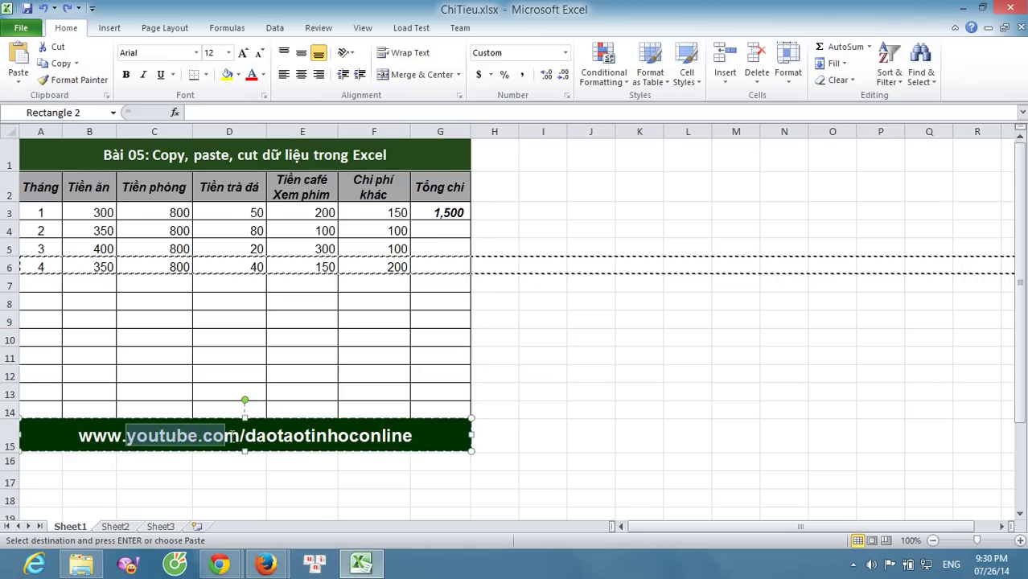
pyautogui.click(218, 565)
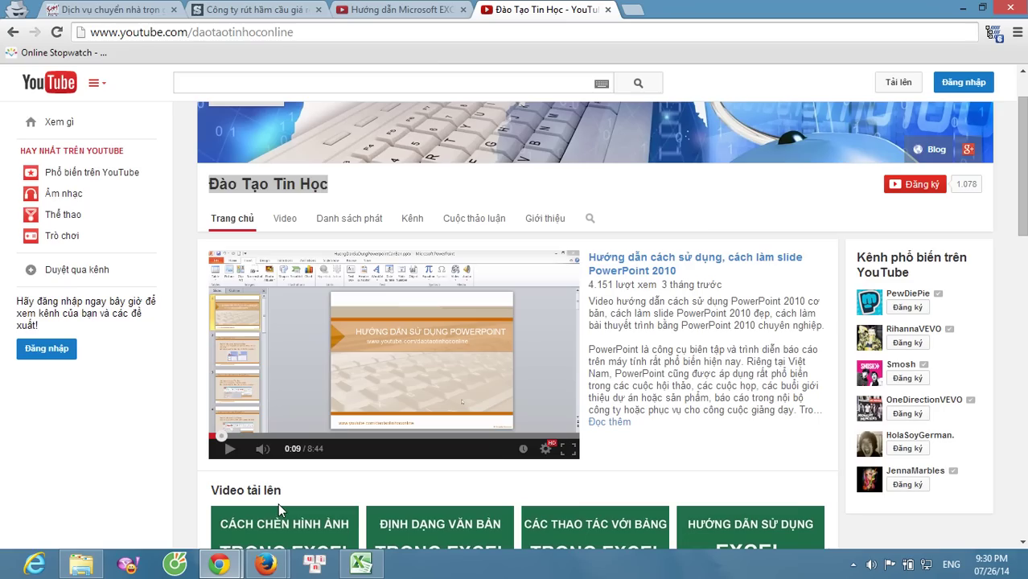